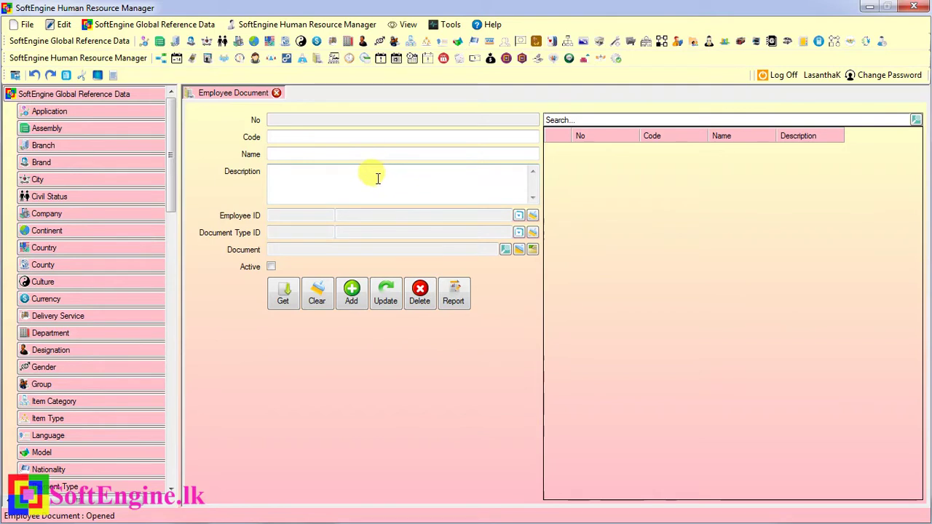
Fill in a document record for the first listed employee: first name plus "'s CV" as name and description, document type Curriculum Vitae.
click(519, 215)
click(351, 246)
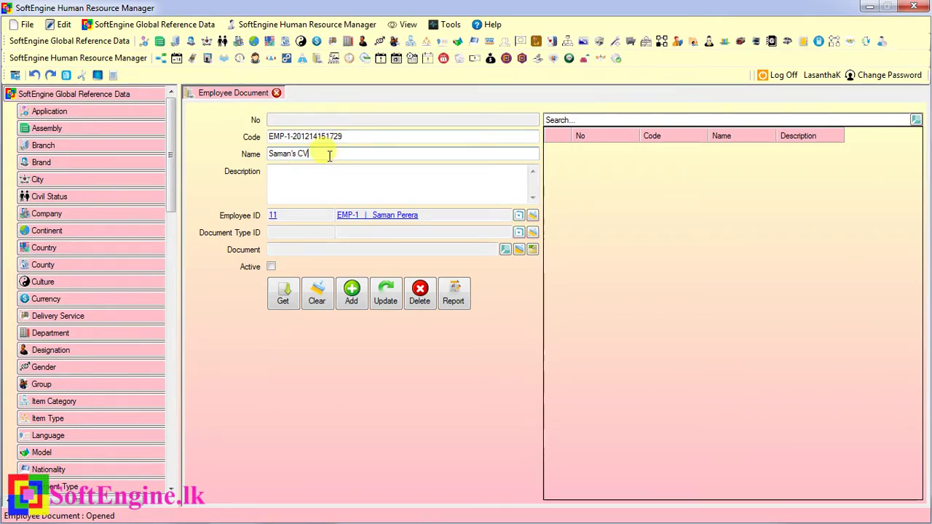
drag(330, 155, 219, 154)
key(ctrl+c)
click(318, 185)
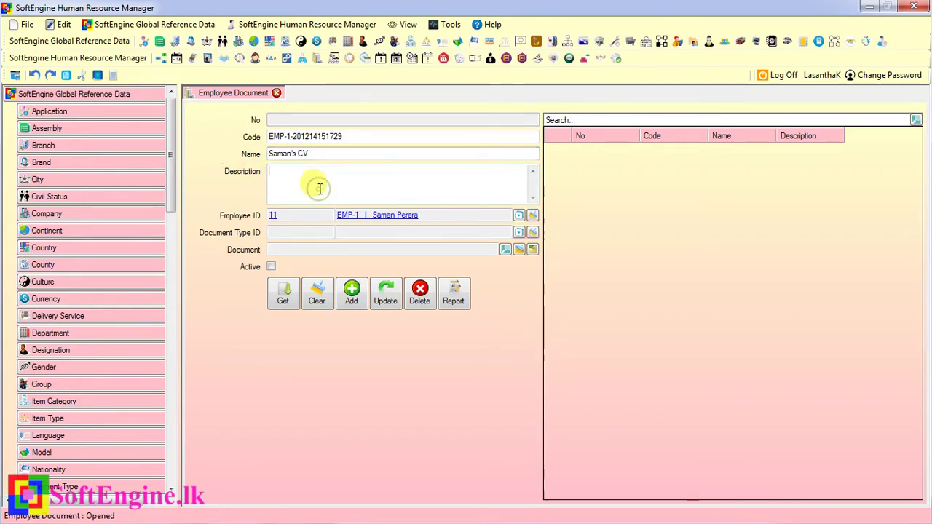
key(ctrl+v)
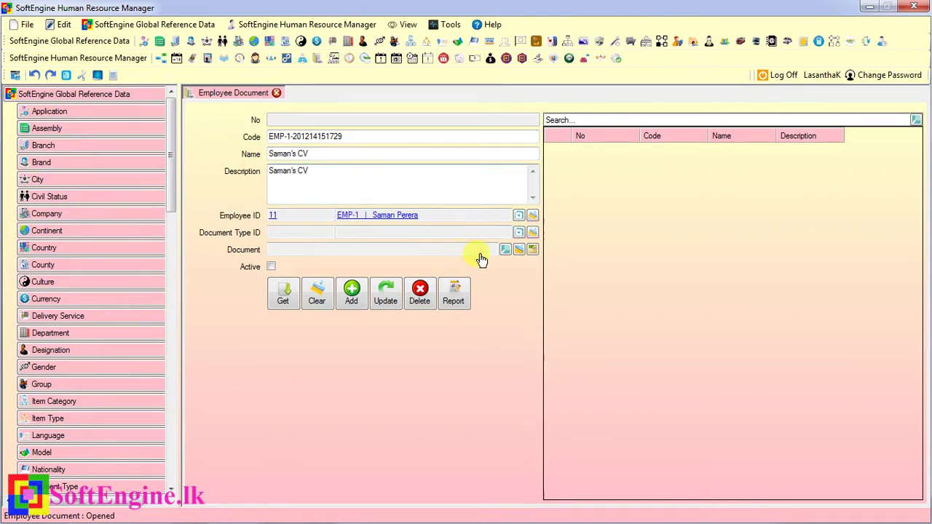
click(518, 233)
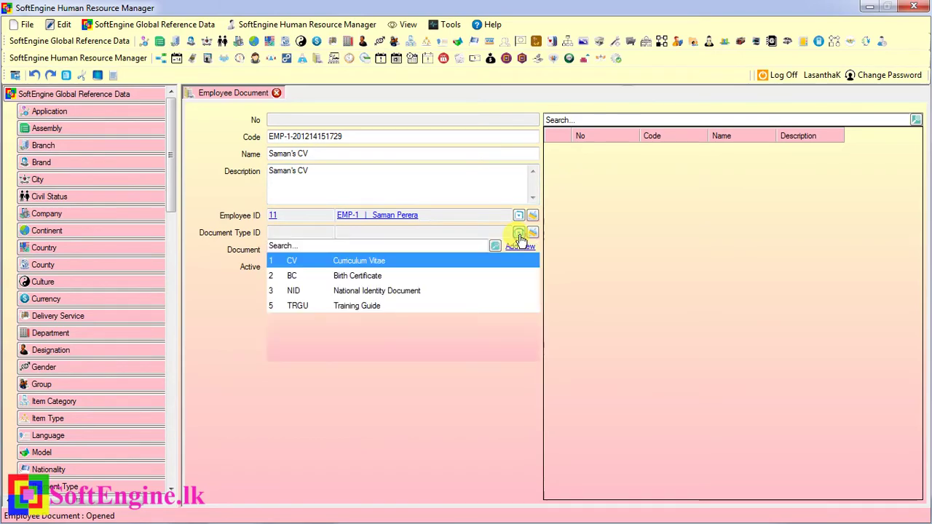
click(365, 259)
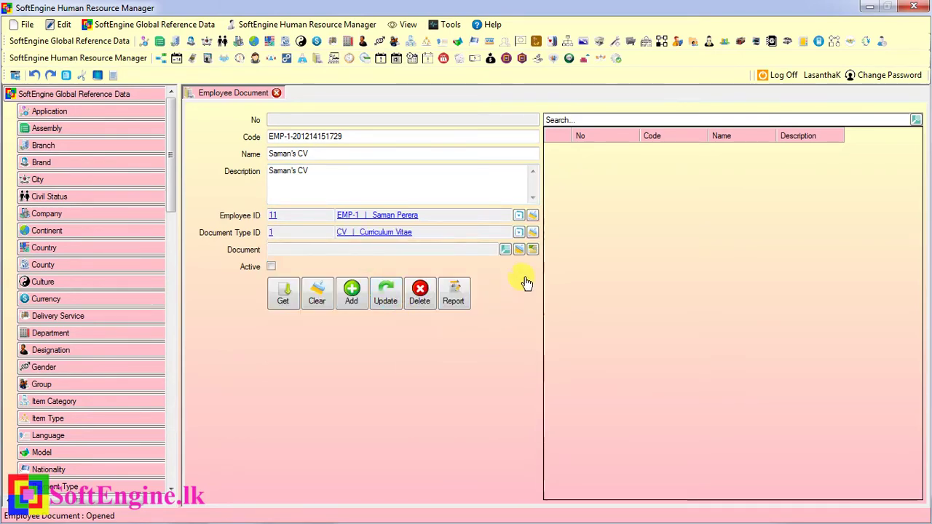
Attach the employee's CV PDF from the Demo folder and add the document as an active record.
click(507, 254)
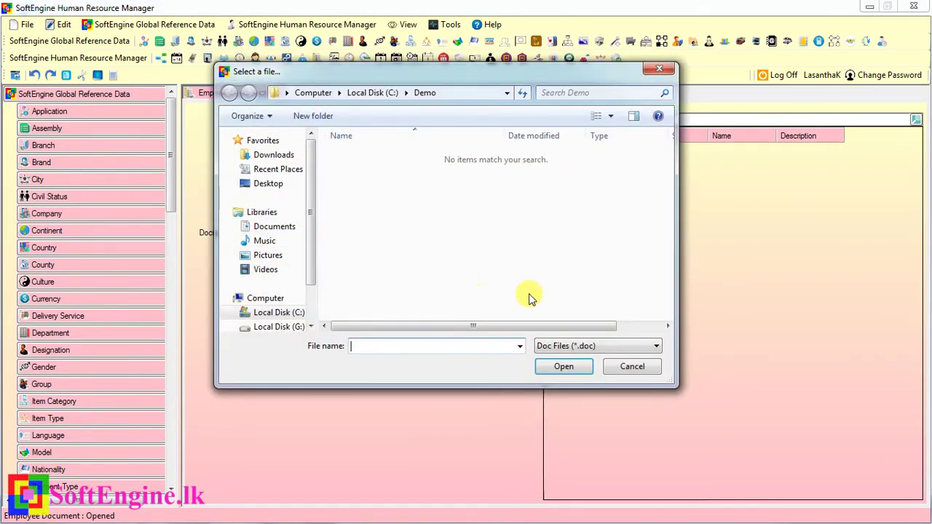
click(559, 347)
click(555, 378)
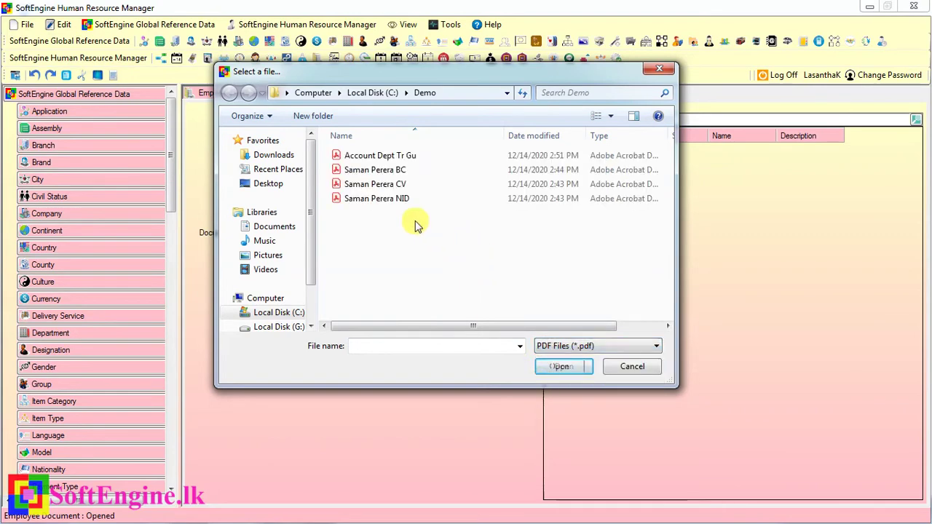
double_click(355, 184)
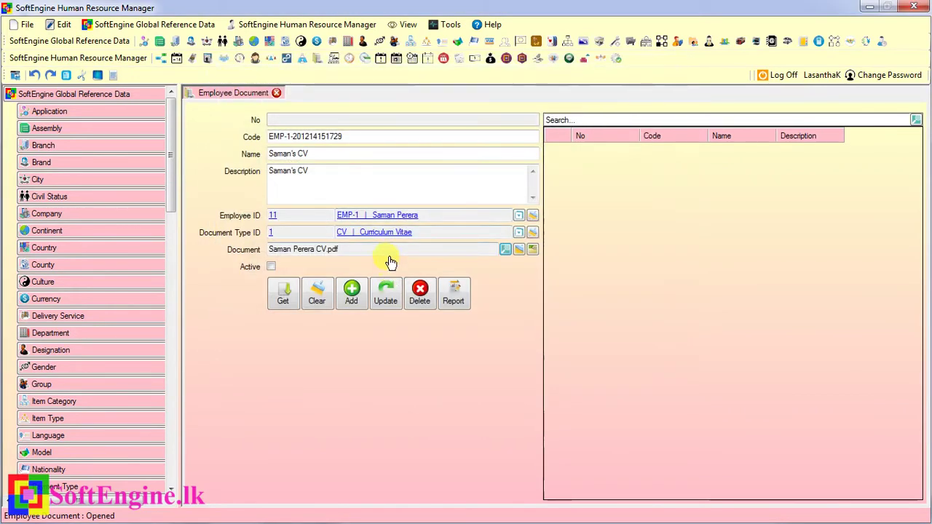
click(271, 268)
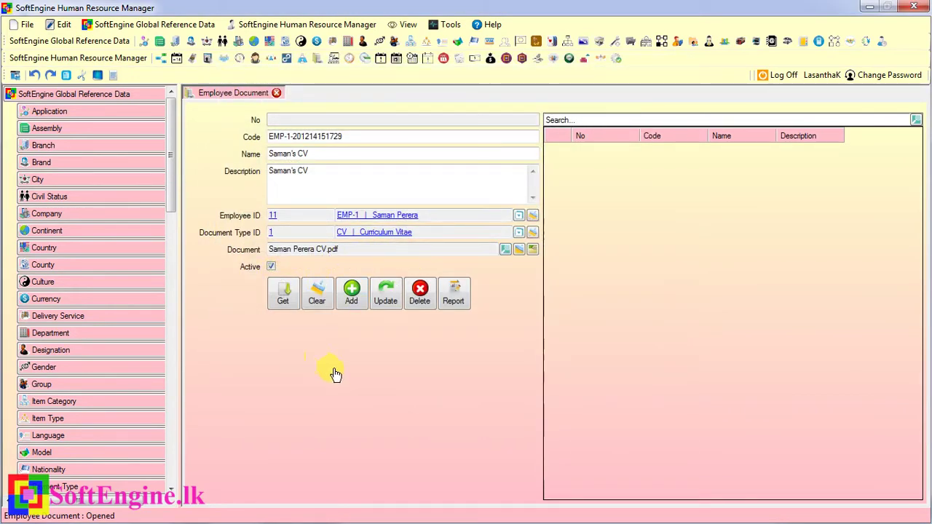
click(351, 299)
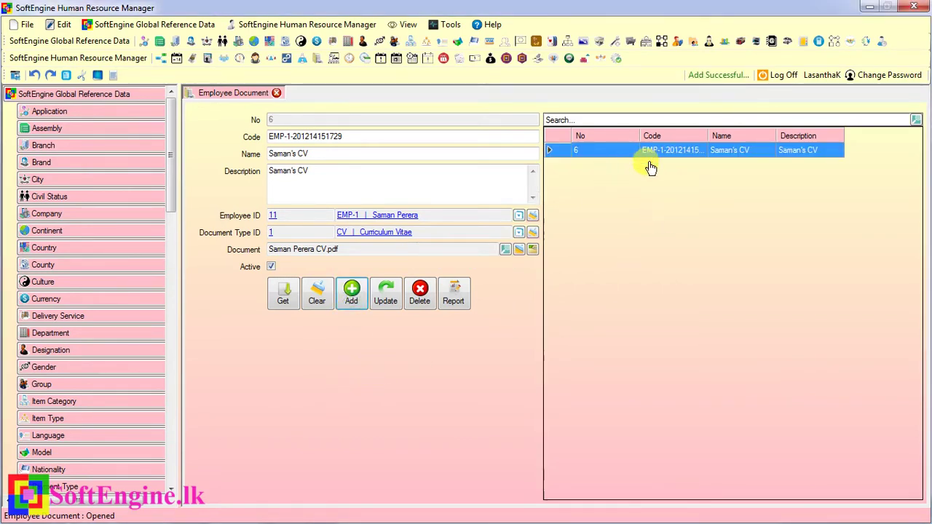
View the PDF attached to the CV record and close it.
click(533, 251)
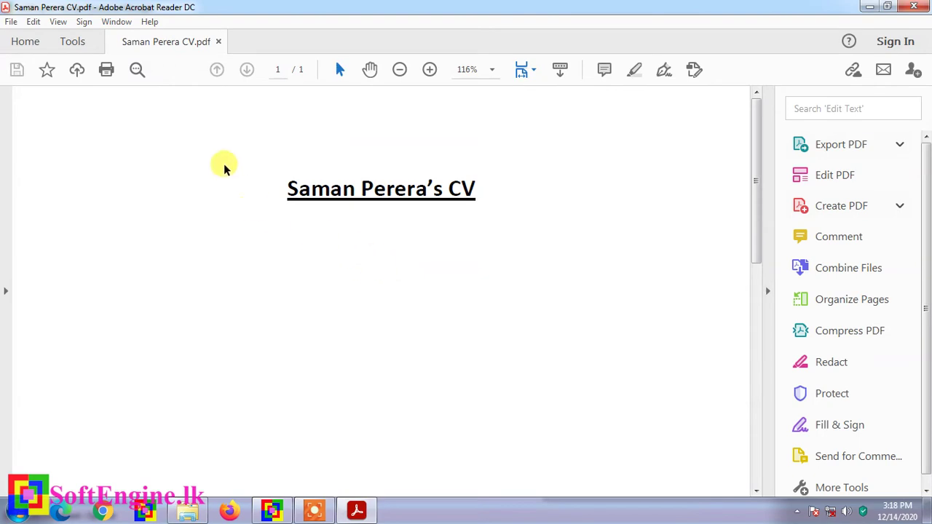
click(915, 8)
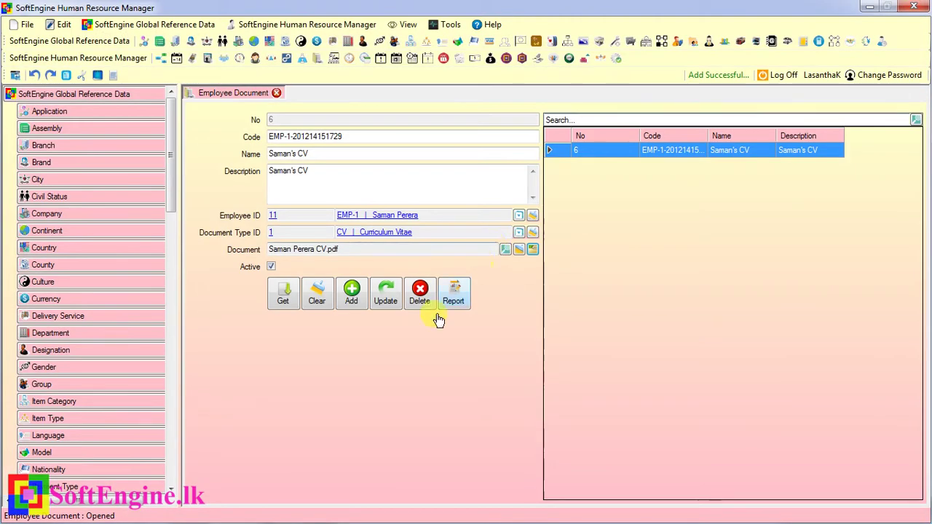
Clear the form and enter the employee's first name plus "'s BC" as name and "'s Birth Certificate" as description.
click(320, 304)
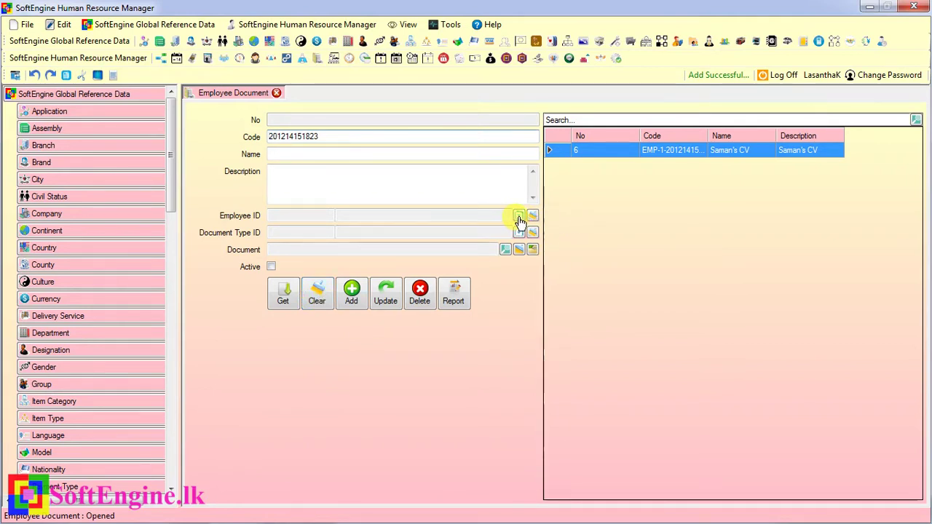
click(341, 151)
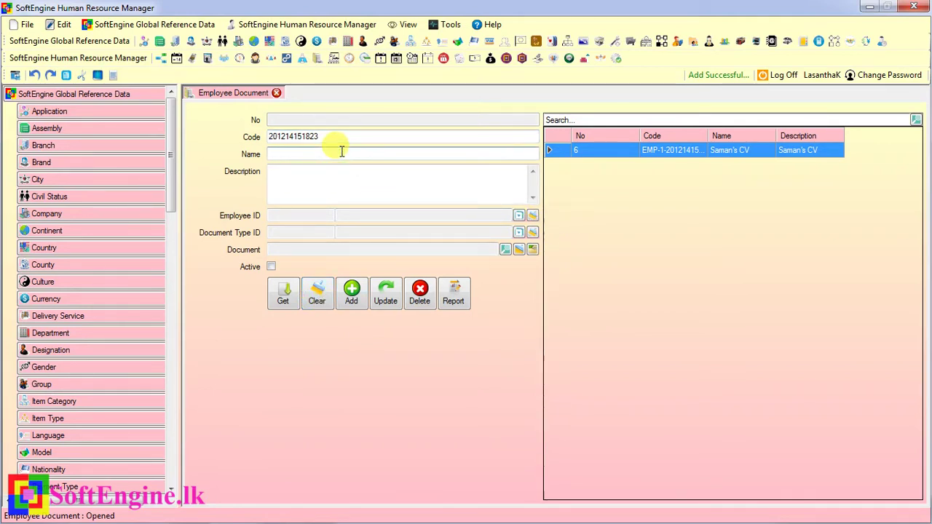
text(Saman's )
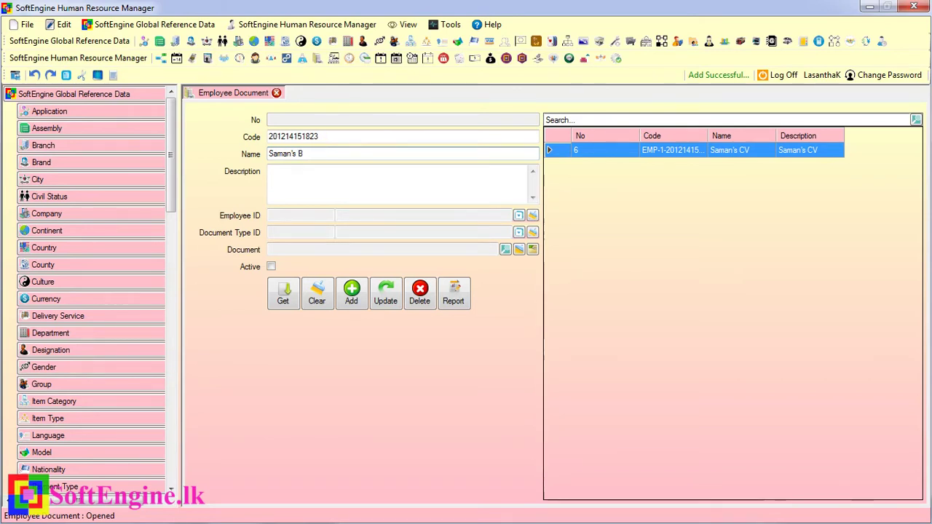
text(BC)
key(Tab)
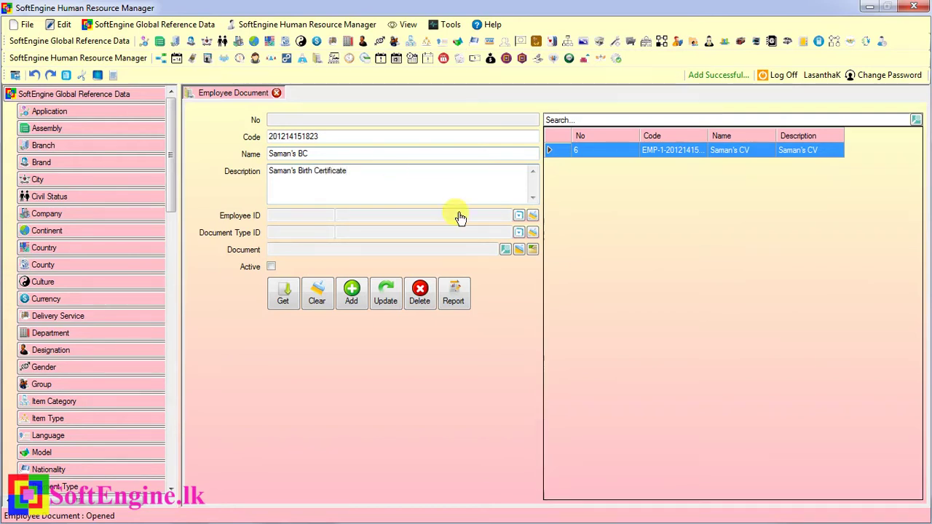
Assign the birth certificate record to the first listed employee and set its document type to Birth Certificate.
click(519, 216)
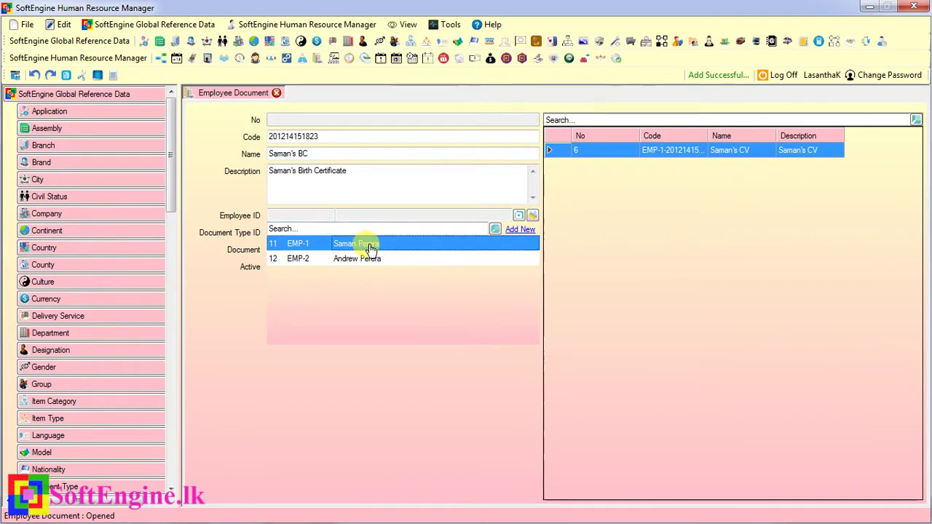
click(371, 248)
click(519, 233)
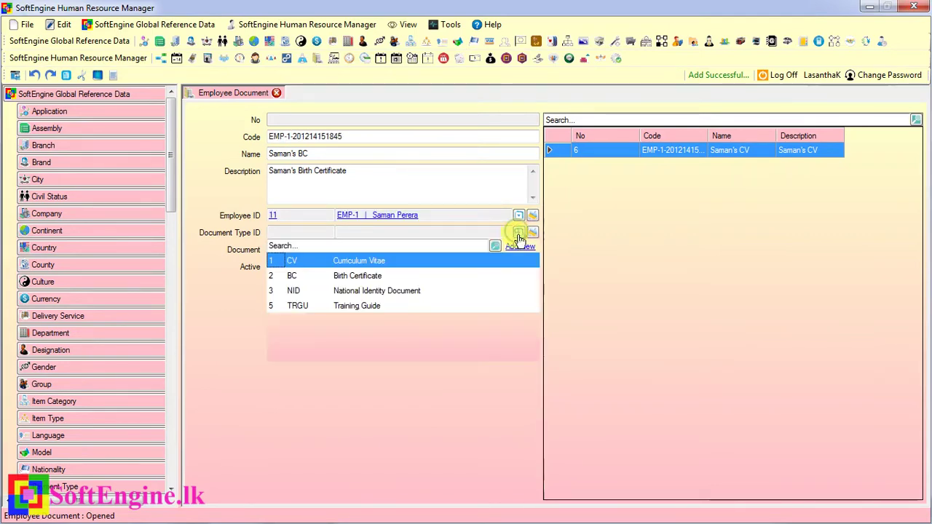
click(353, 275)
Attach the employee's BC PDF from the Demo folder and add the birth certificate as an active record.
click(504, 249)
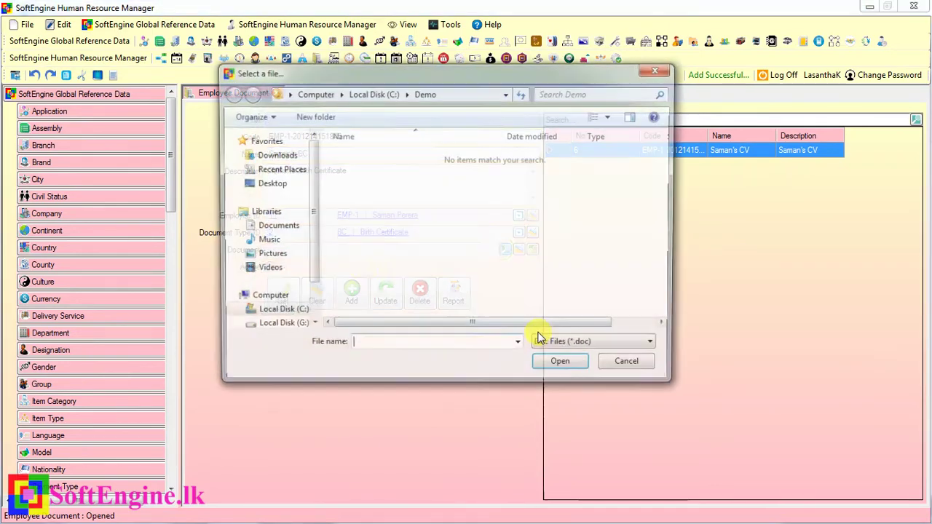
click(584, 343)
click(561, 380)
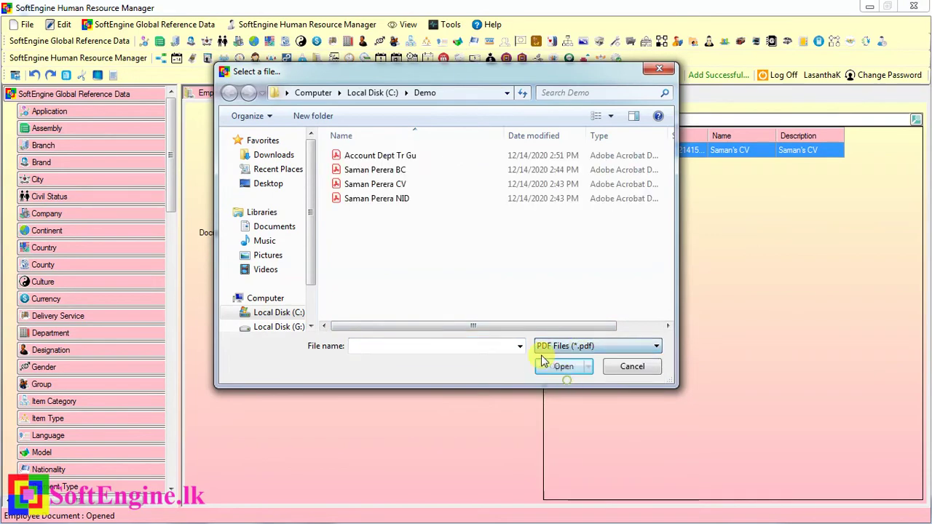
double_click(376, 170)
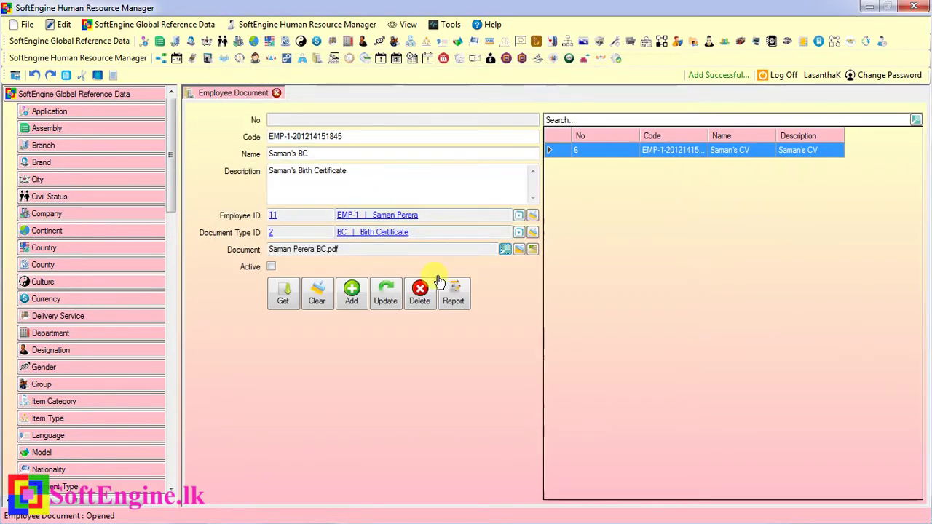
click(270, 266)
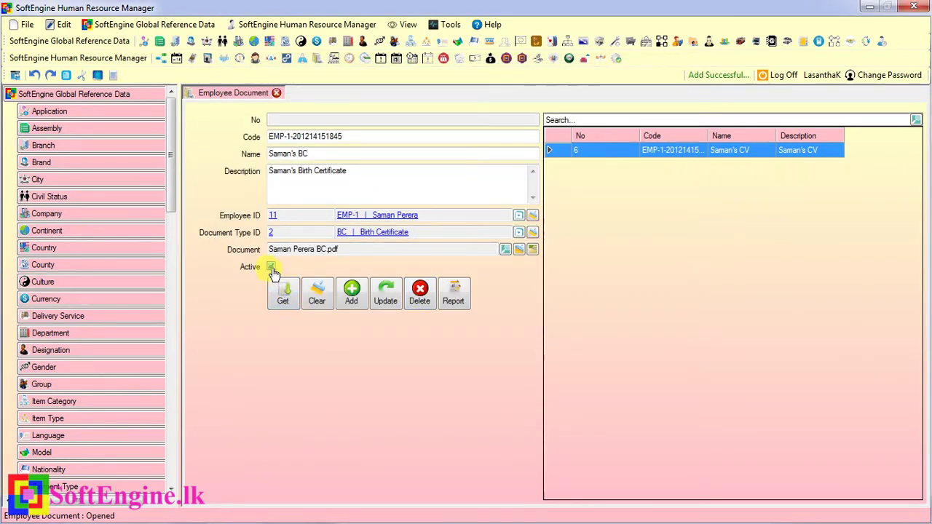
click(354, 304)
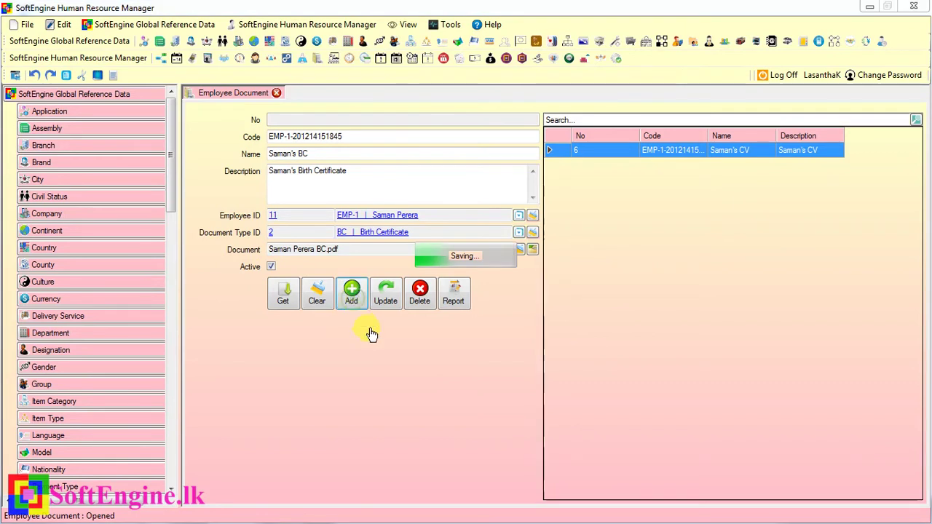
Check the PDFs attached to the CV and birth certificate records, closing each one after viewing it.
click(673, 151)
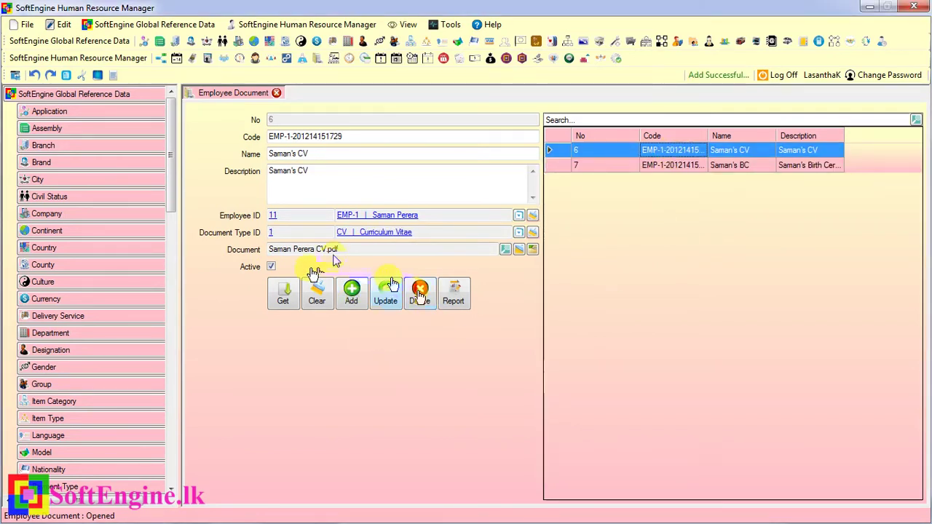
click(533, 249)
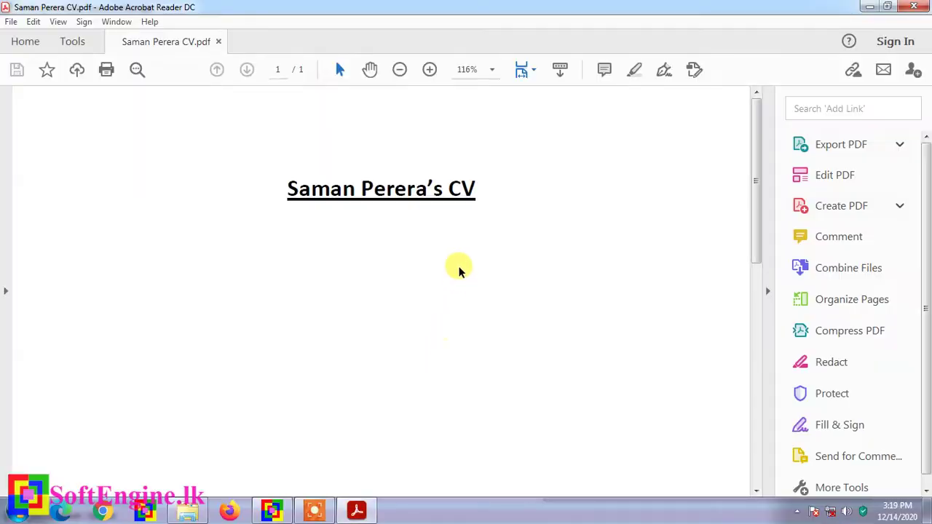
click(914, 6)
click(681, 166)
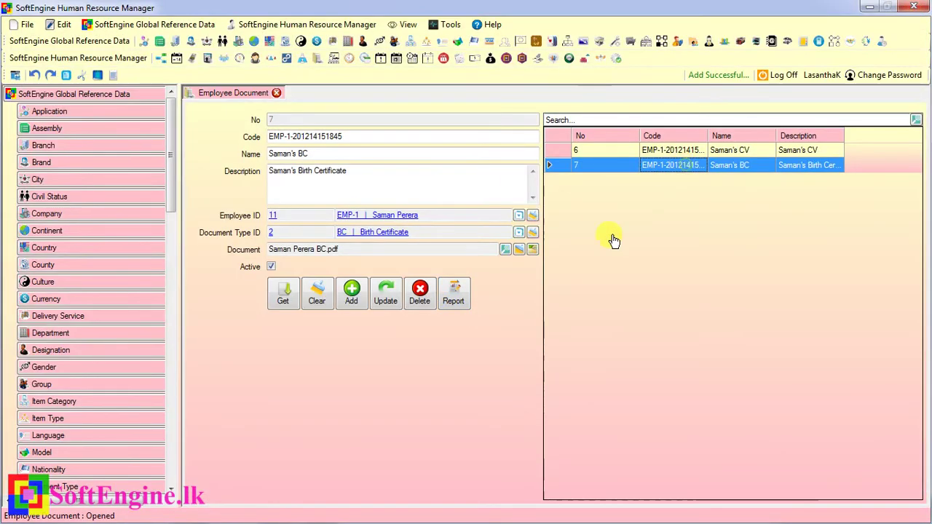
click(537, 248)
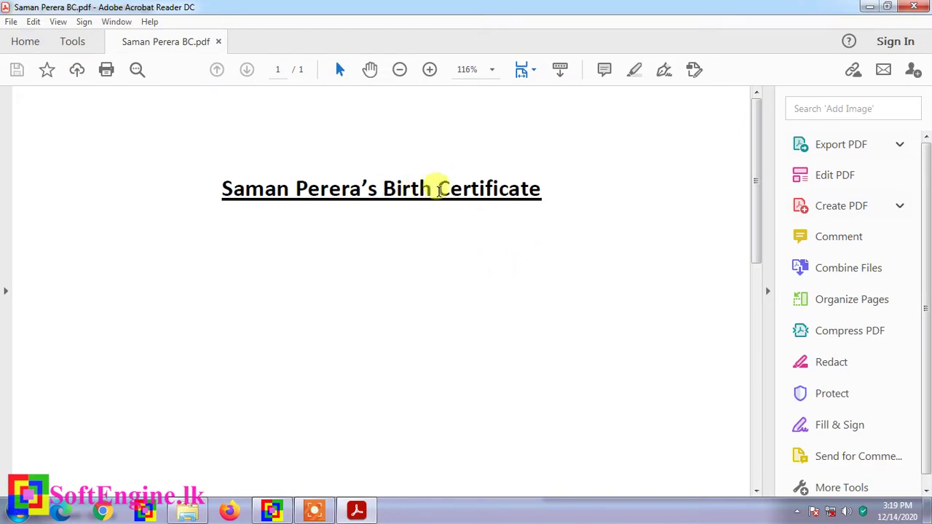
click(914, 6)
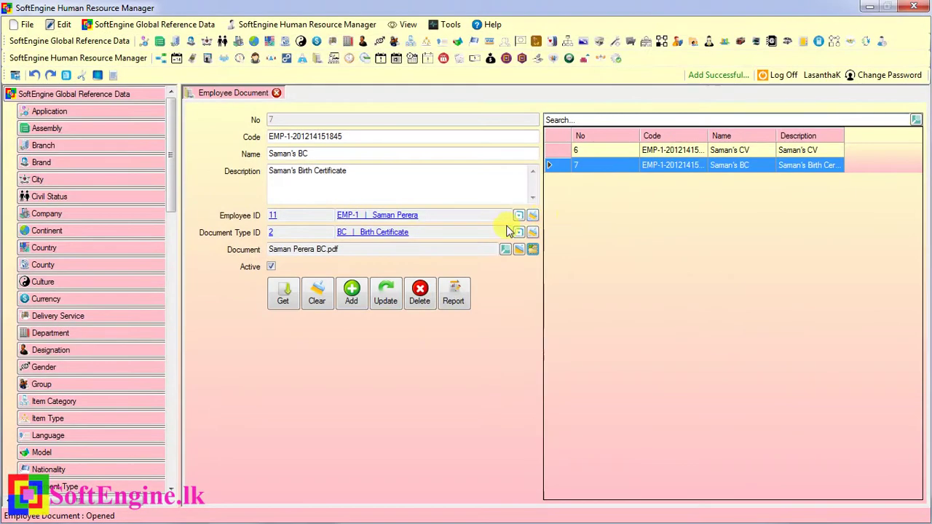
Fill a cleared form for the first listed employee with type National Identity Document and the first name plus "'s NID" as name and description.
click(319, 297)
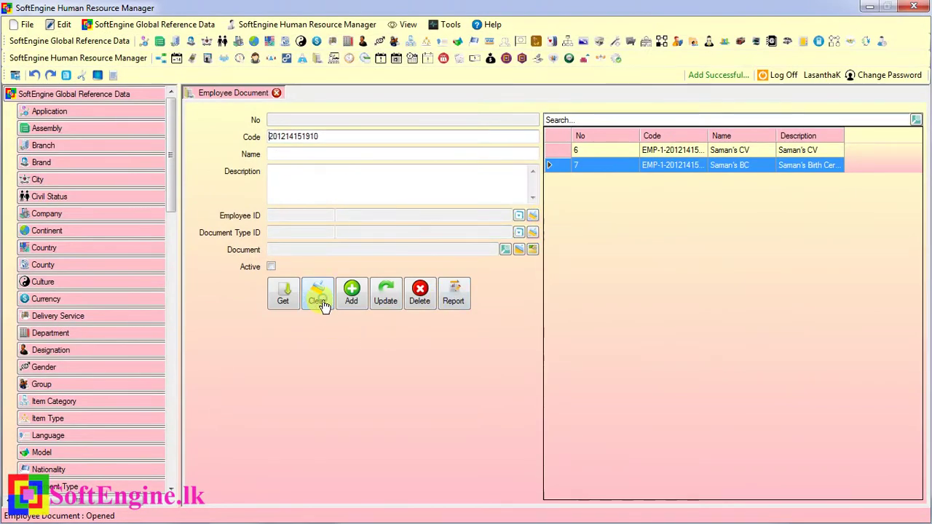
click(520, 217)
click(356, 244)
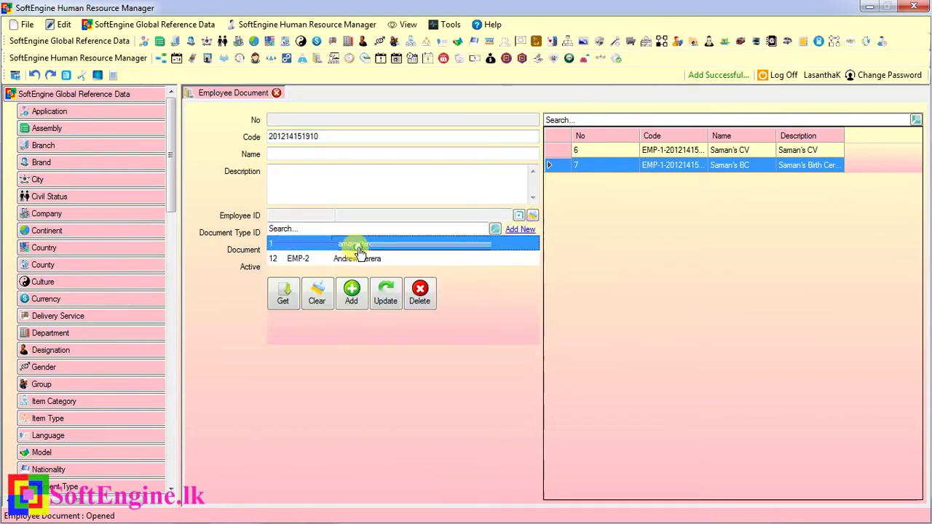
click(518, 233)
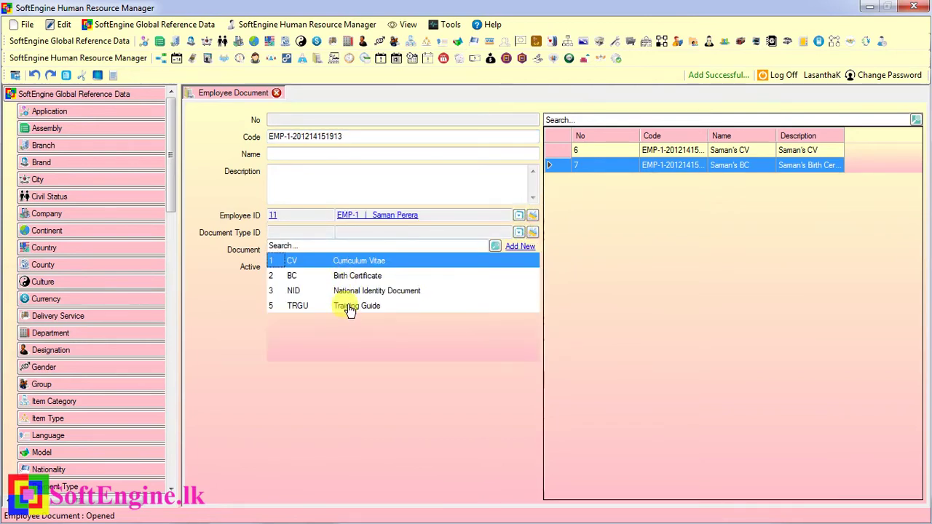
click(353, 292)
click(295, 155)
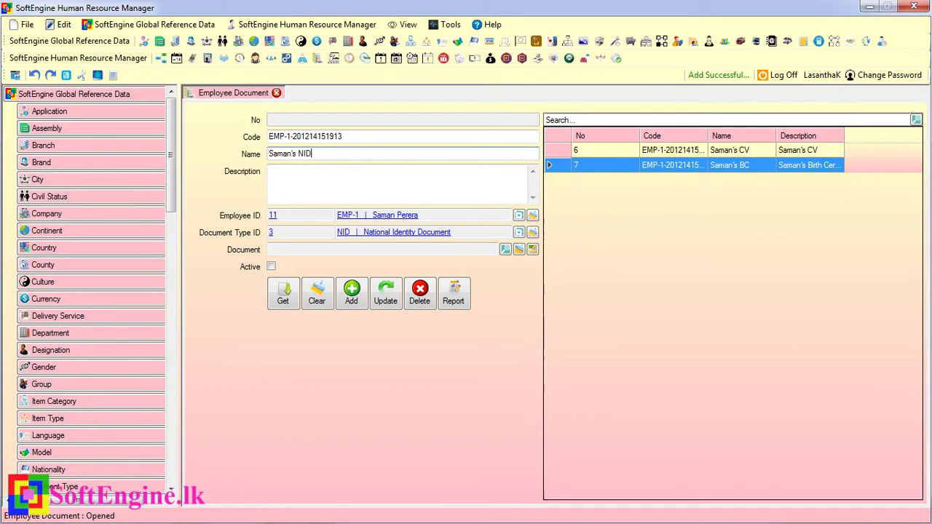
click(271, 172)
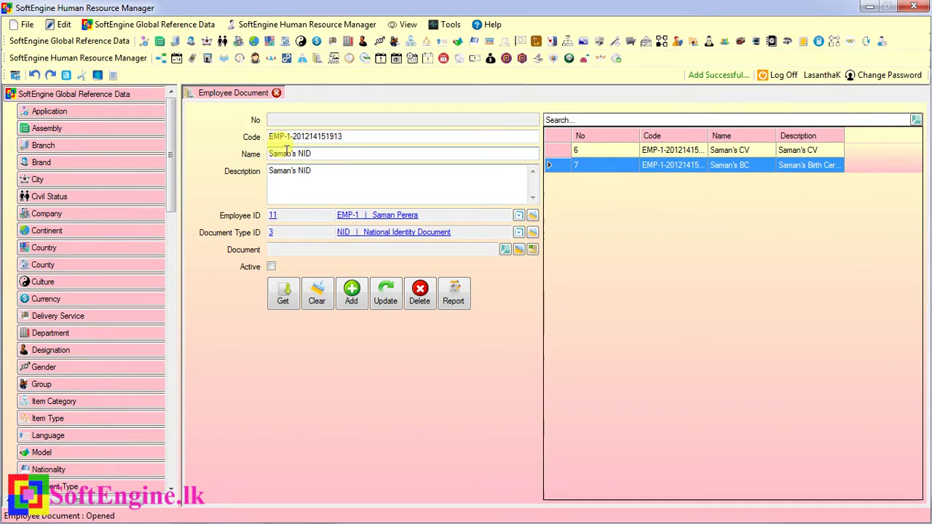
Attach the employee's NID PDF from the Demo folder and add the national identity document as an active record.
click(506, 249)
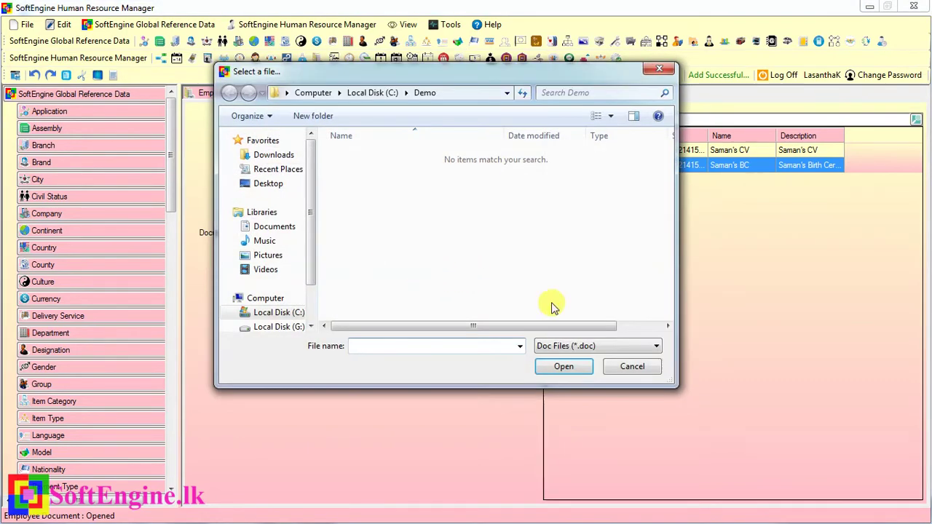
click(656, 349)
click(583, 377)
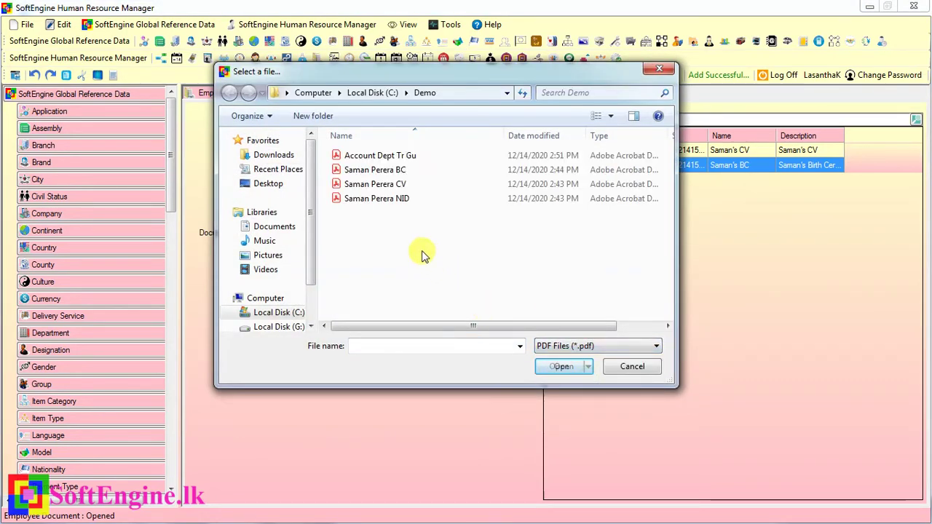
click(385, 199)
double_click(385, 199)
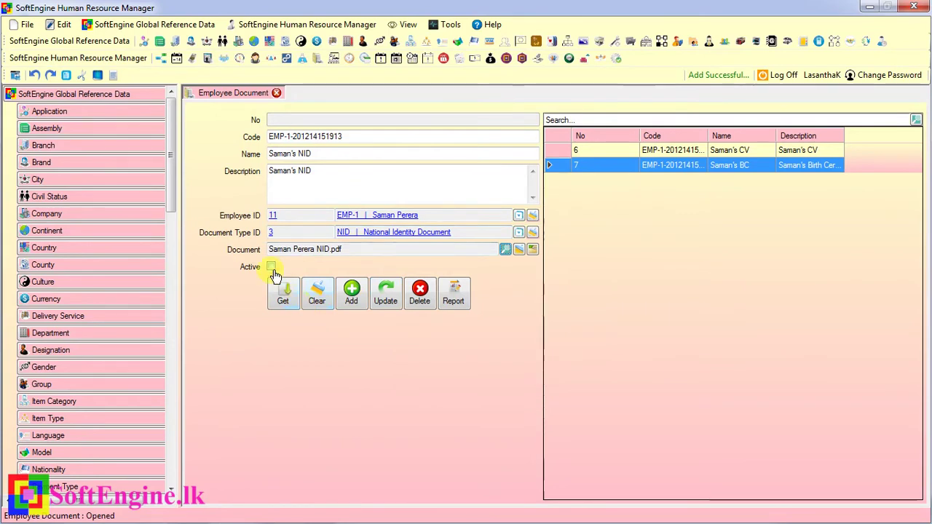
click(361, 306)
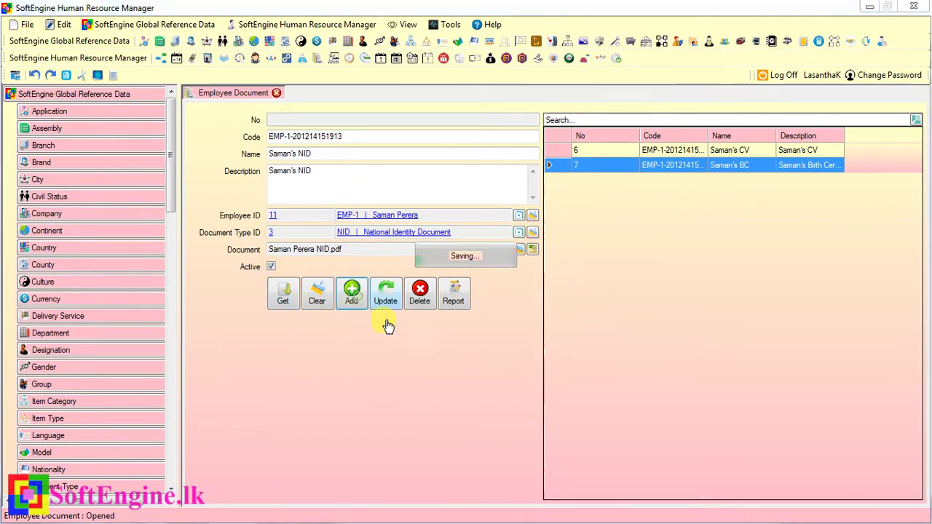
Go through the CV, birth certificate and NID records, view the Employee Documents Listing report and close it.
click(668, 150)
click(669, 166)
click(665, 181)
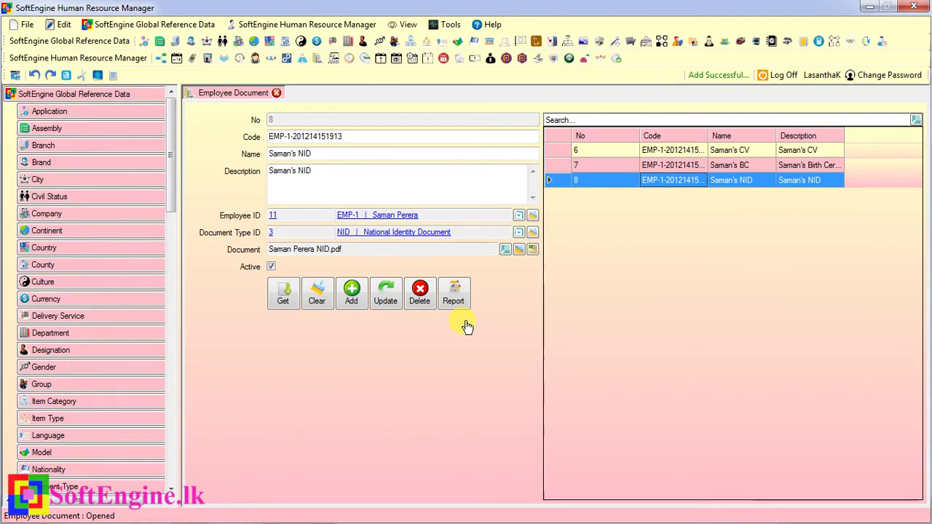
click(453, 295)
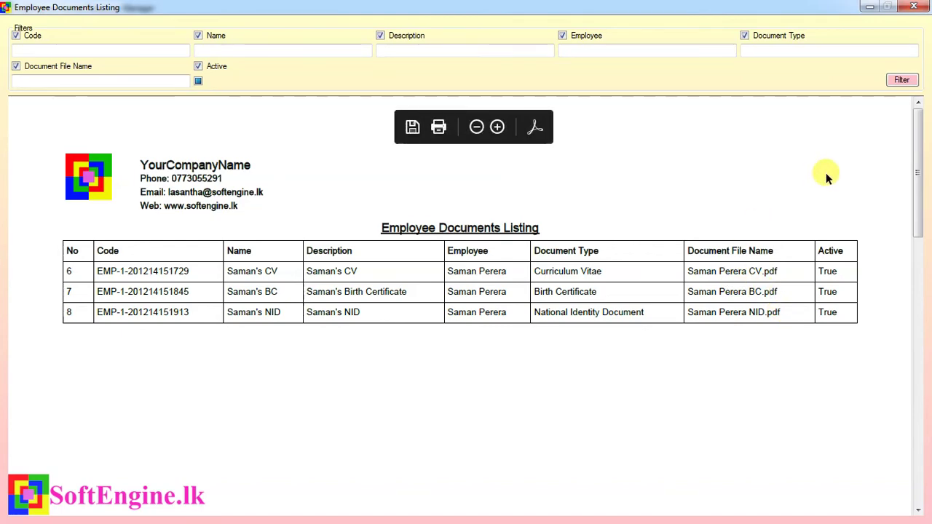
click(915, 8)
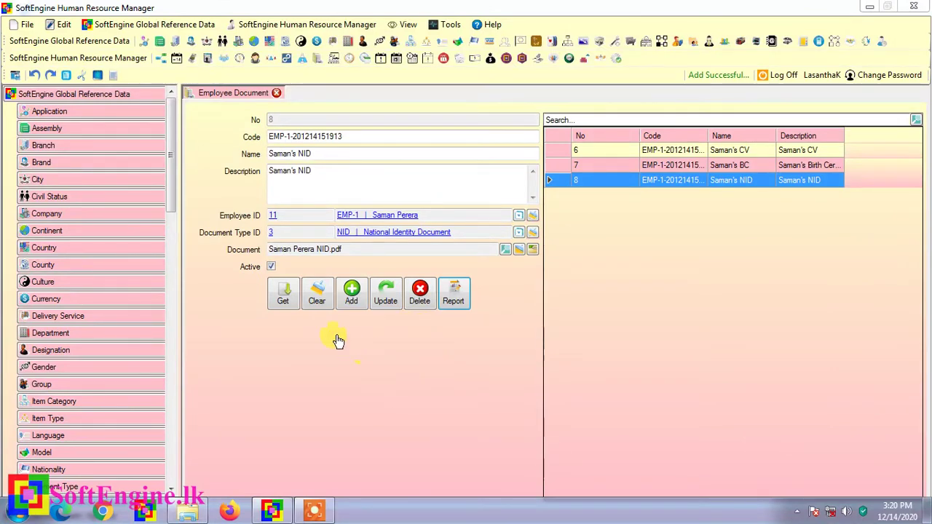
Clear the form and enter TEST as the document name with "Test.." as its description.
click(319, 300)
click(301, 154)
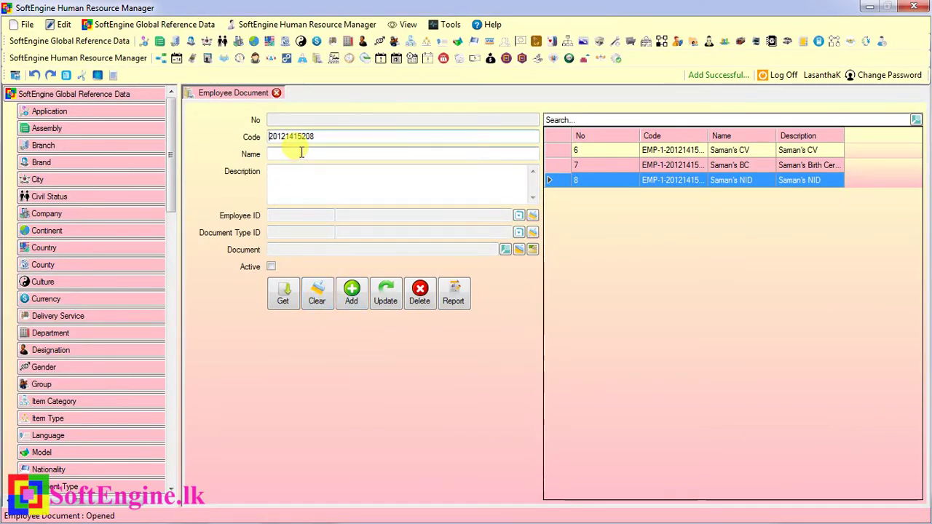
text(TEST)
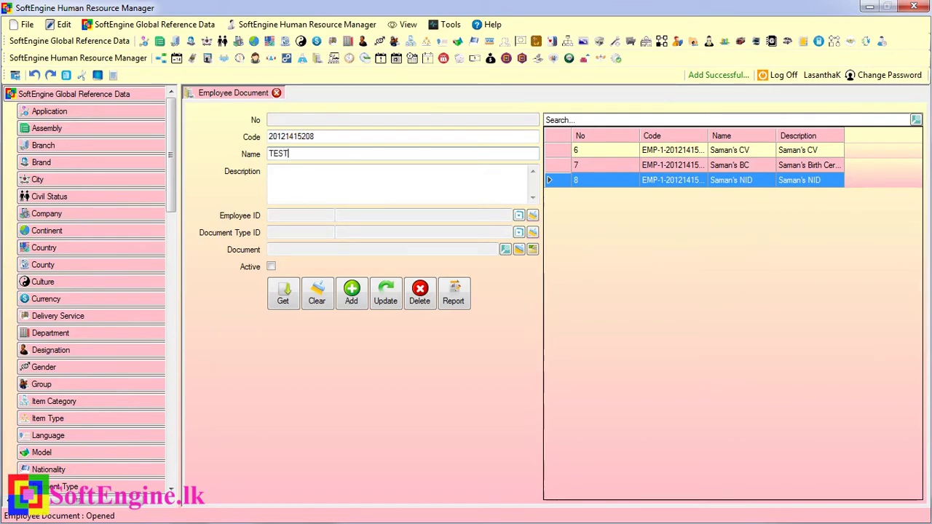
click(270, 172)
text(Test)
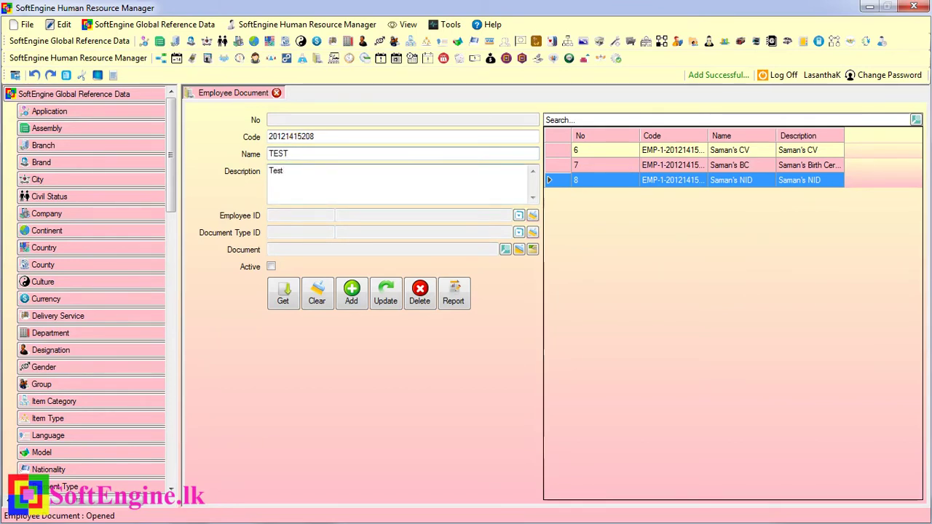
text(..)
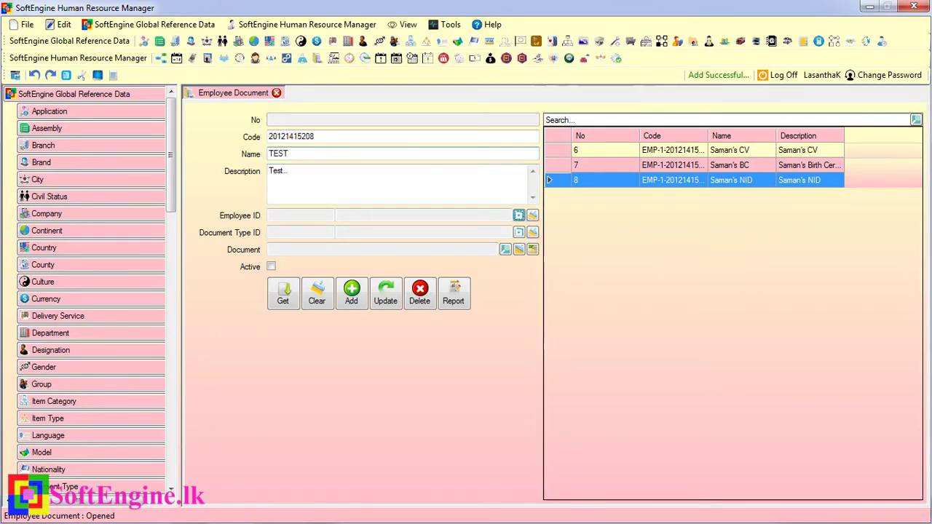
Assign the TEST record to the second listed employee with type Curriculum Vitae and add it as active without a document.
click(519, 214)
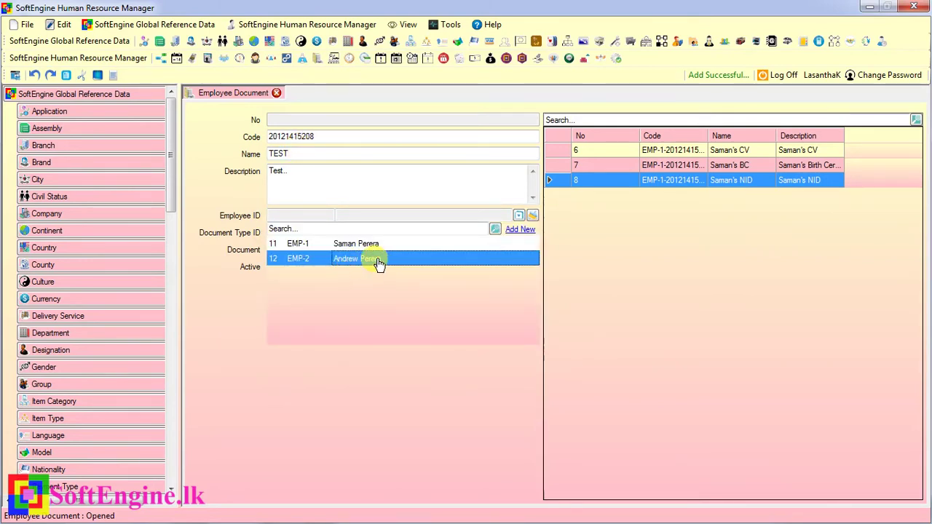
click(354, 265)
click(520, 234)
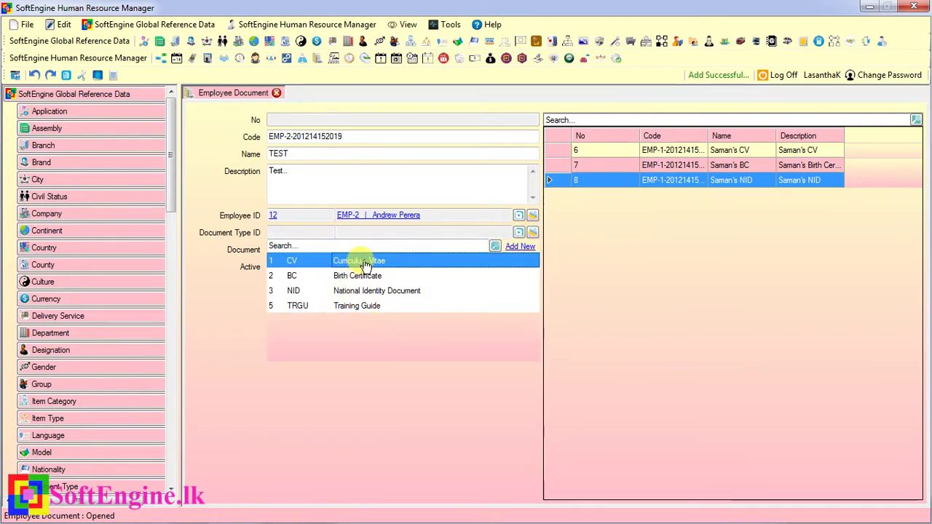
click(309, 261)
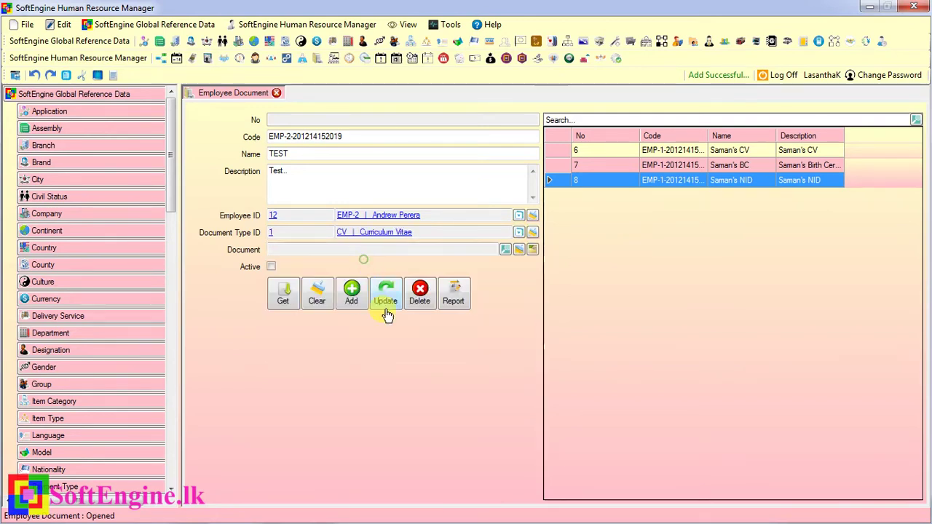
click(271, 267)
click(352, 295)
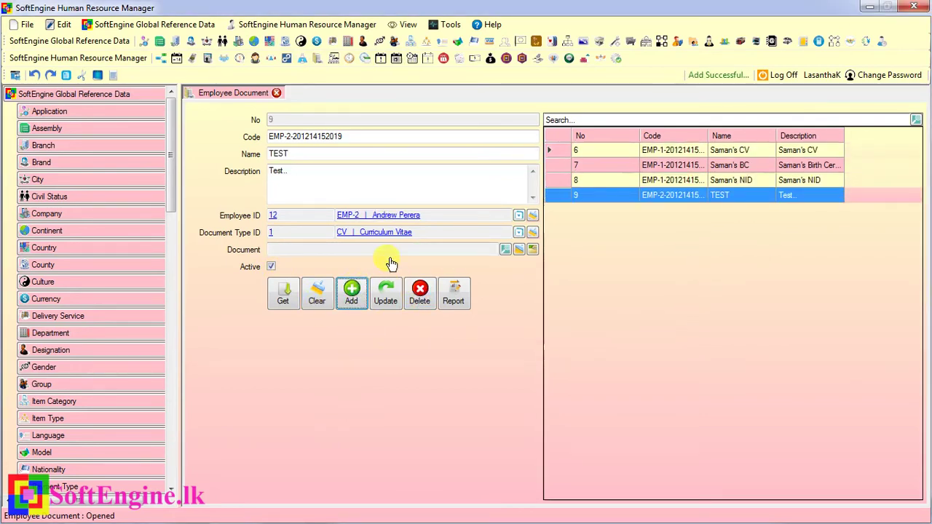
Check the Employee Documents Listing report, close it, and update the TEST record as inactive.
click(455, 295)
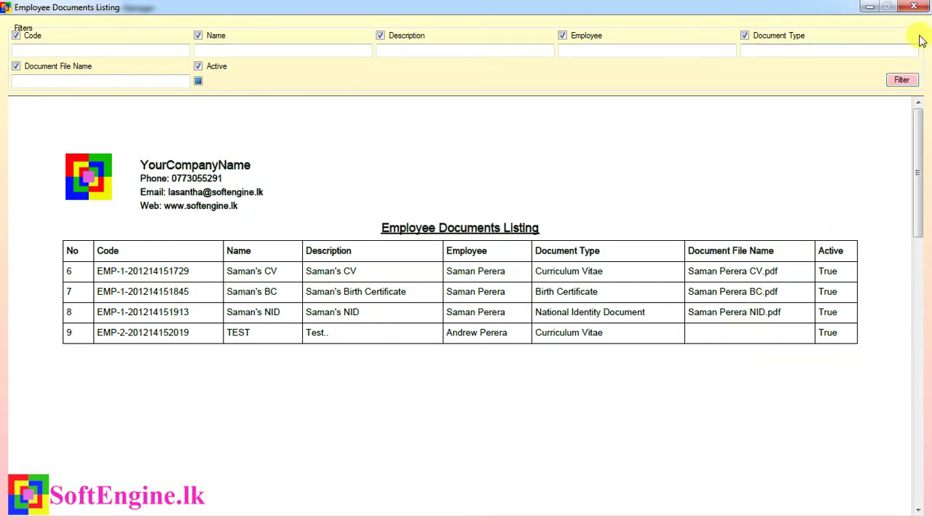
click(914, 7)
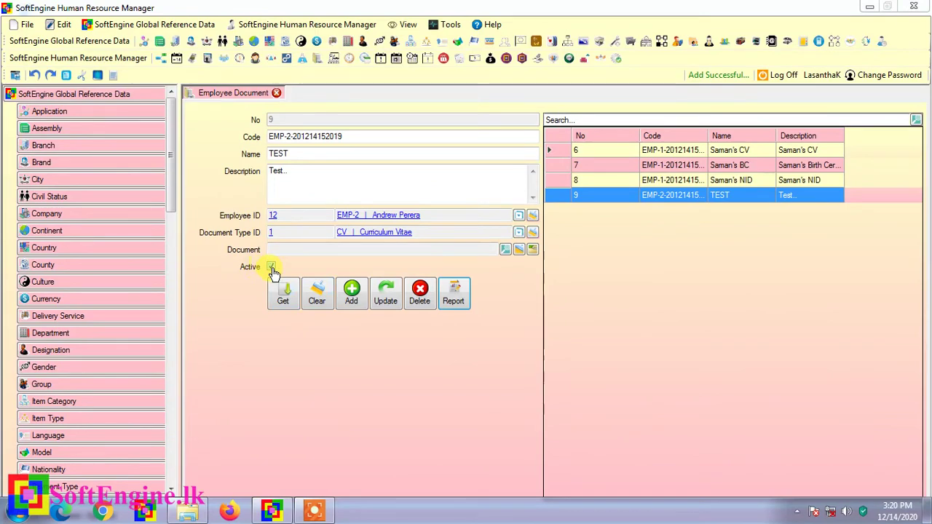
click(271, 268)
click(392, 299)
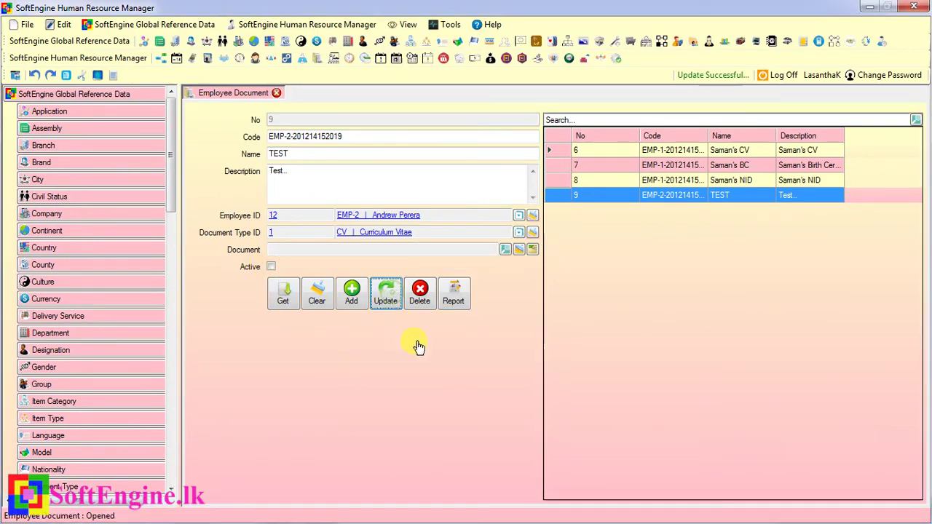
Filter the Employee Documents Listing report by inactive records and by active records, closing it after viewing.
click(464, 302)
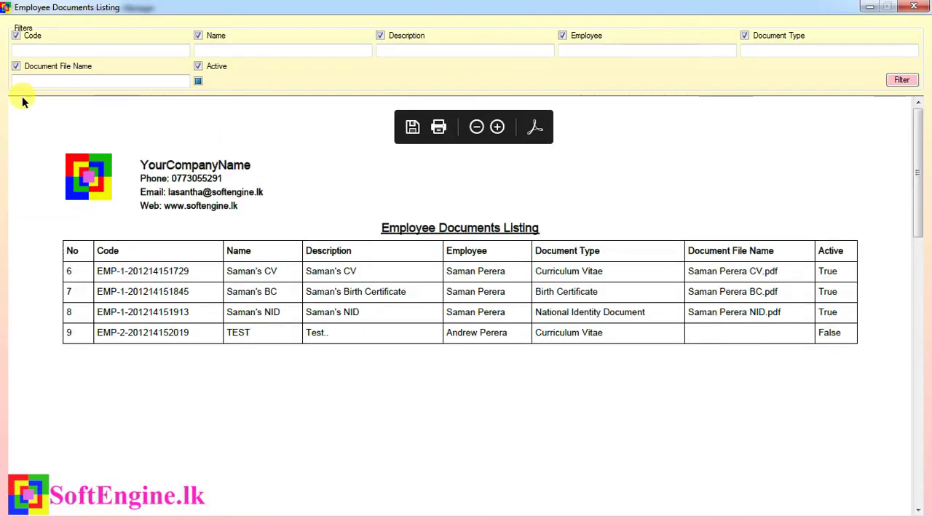
click(901, 80)
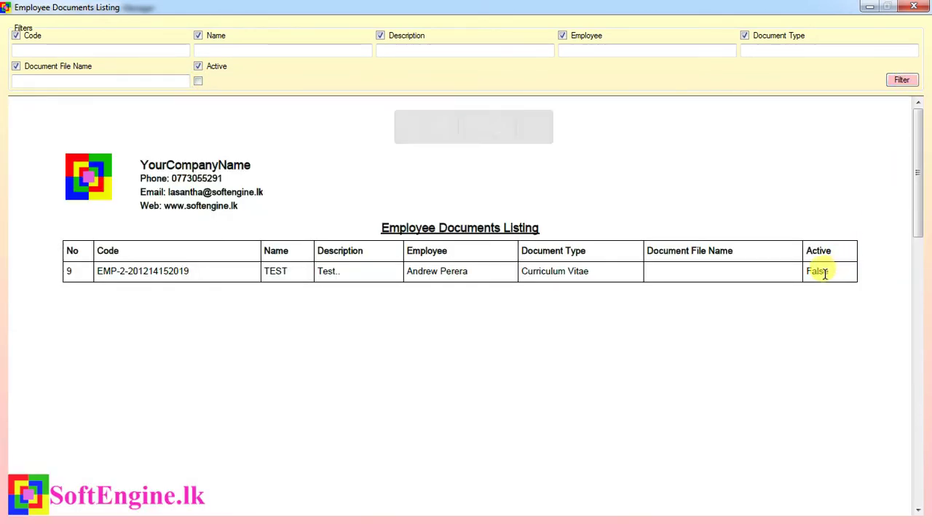
click(198, 81)
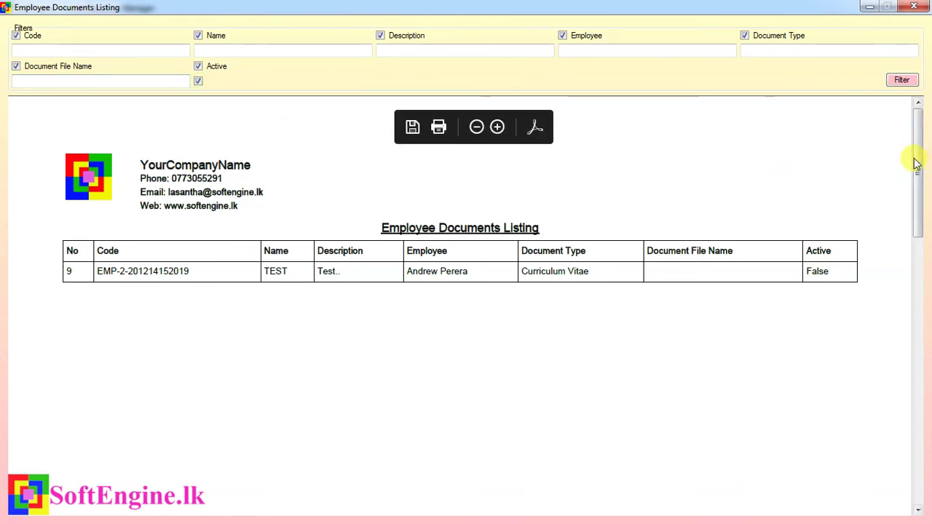
click(903, 80)
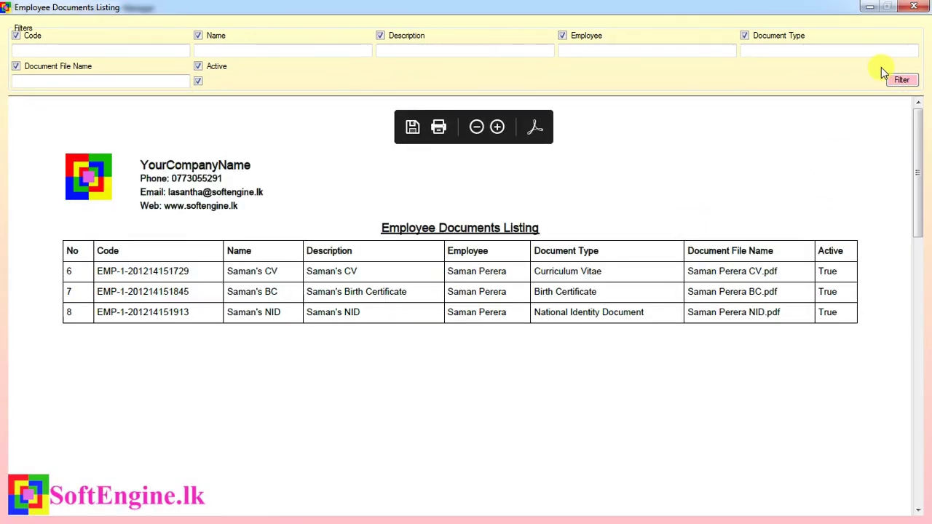
click(914, 6)
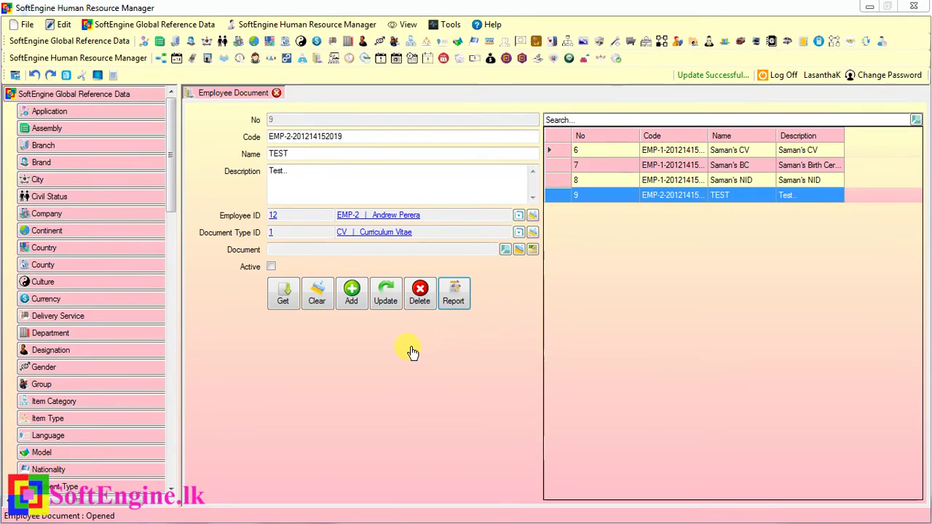
Delete the TEST record and check the Employee Documents Listing report, closing it after viewing.
click(419, 292)
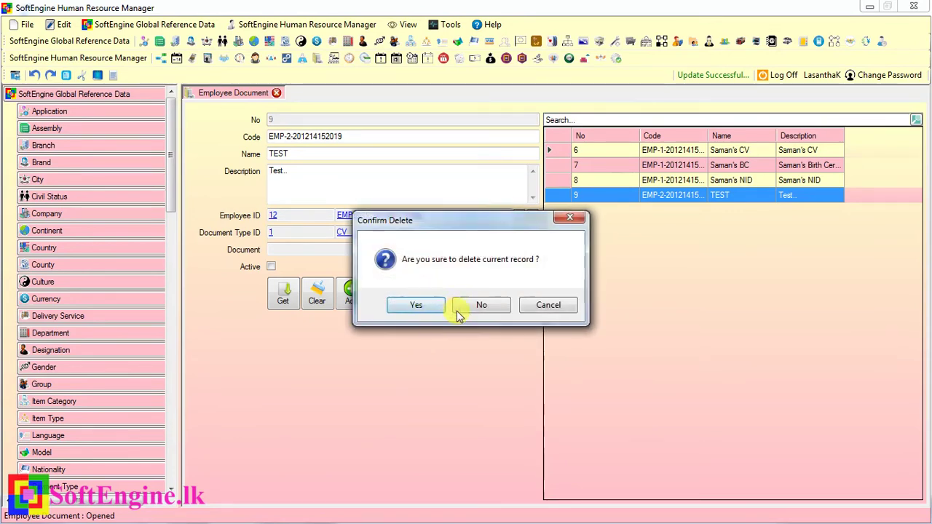
click(416, 305)
click(453, 295)
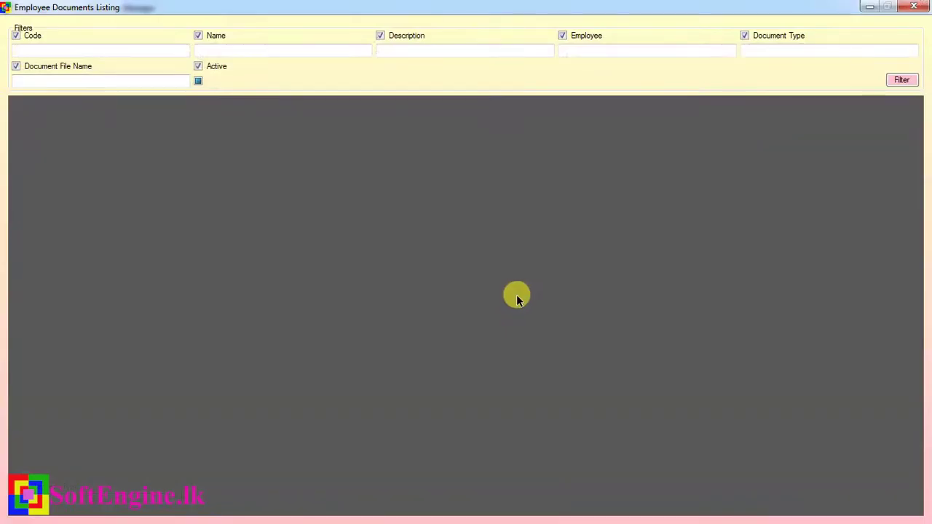
click(914, 7)
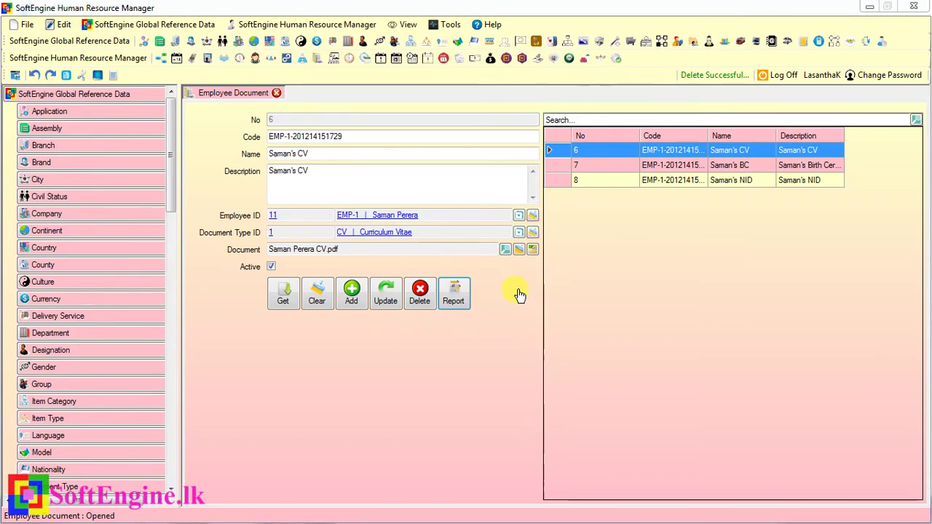
Remove the attached file from the NID record, update the record, and check the Employee Documents Listing report.
click(644, 165)
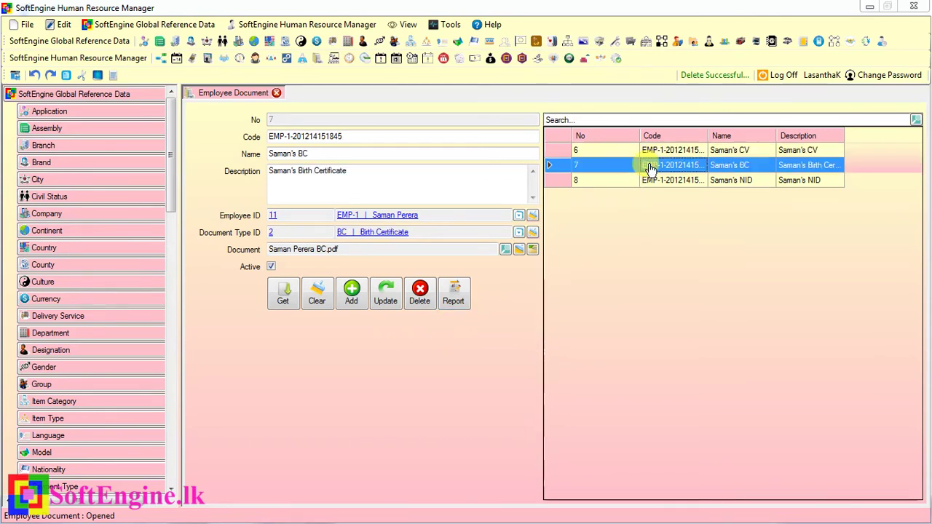
click(659, 180)
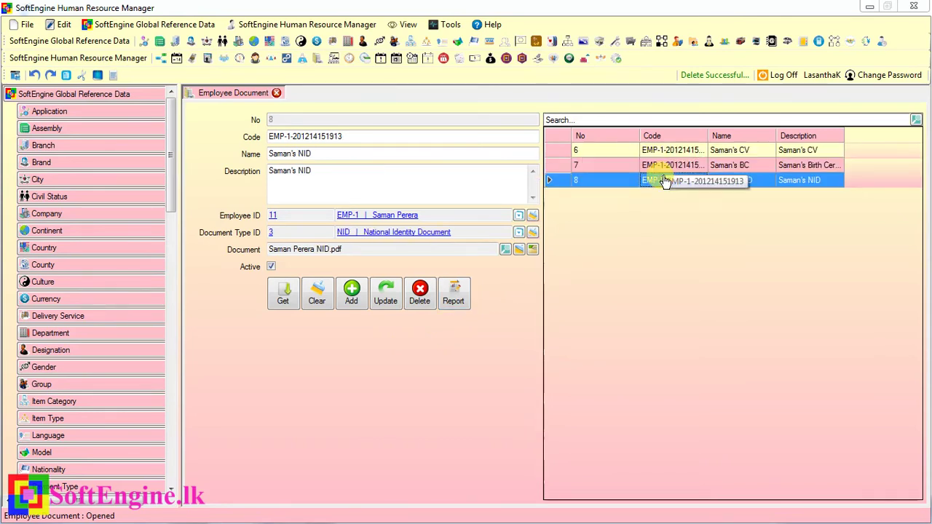
click(518, 251)
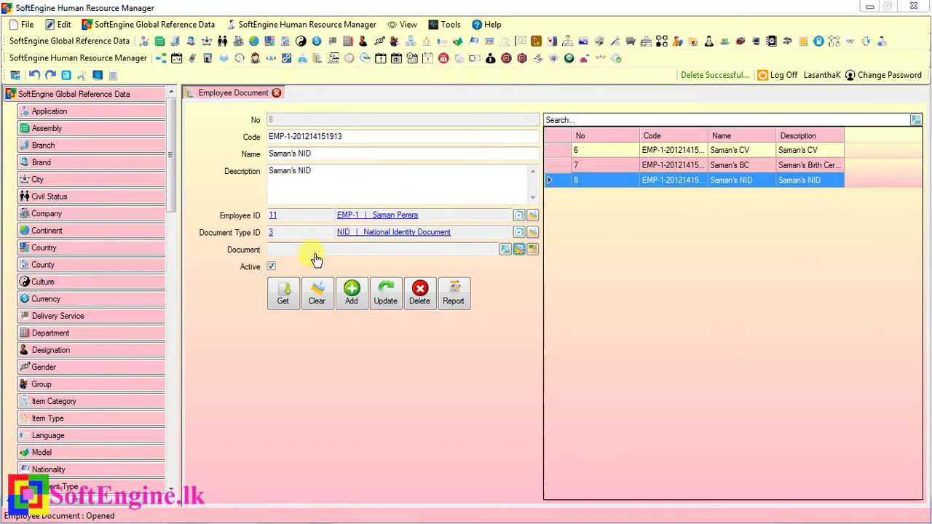
click(385, 306)
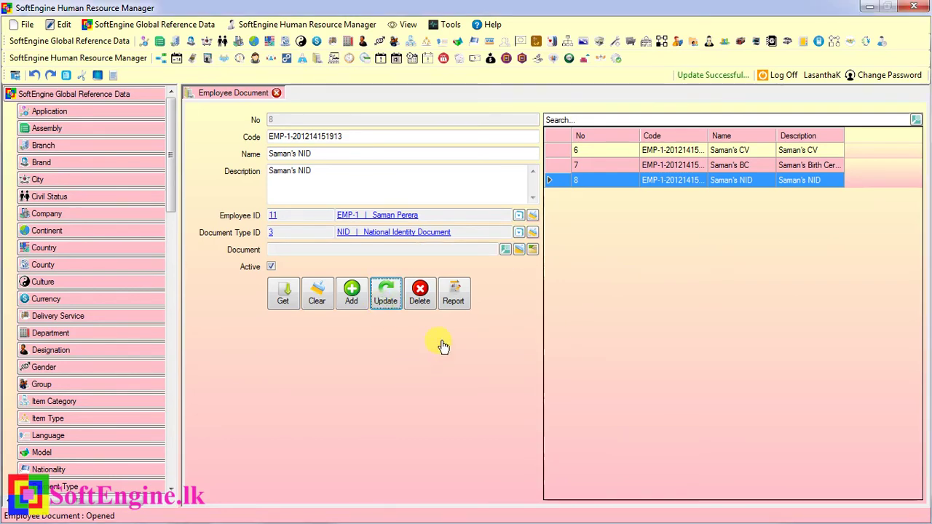
click(454, 300)
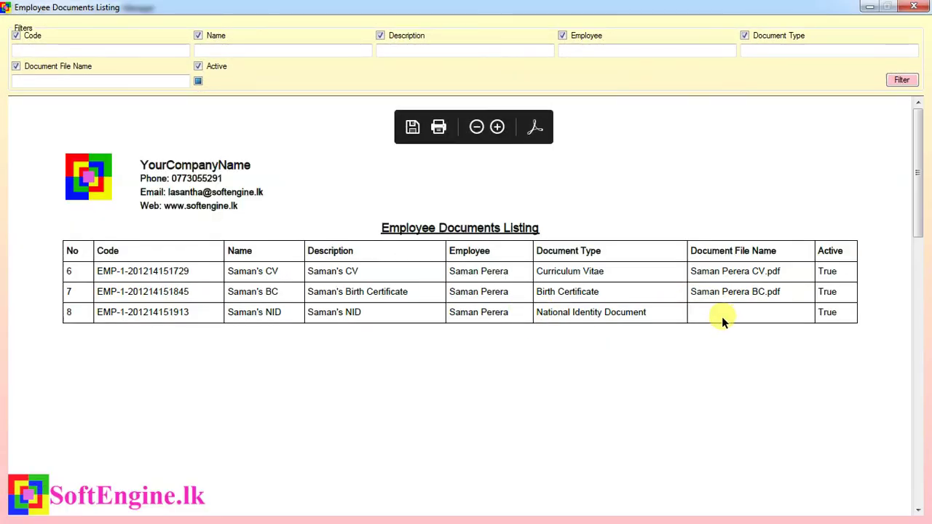
click(914, 7)
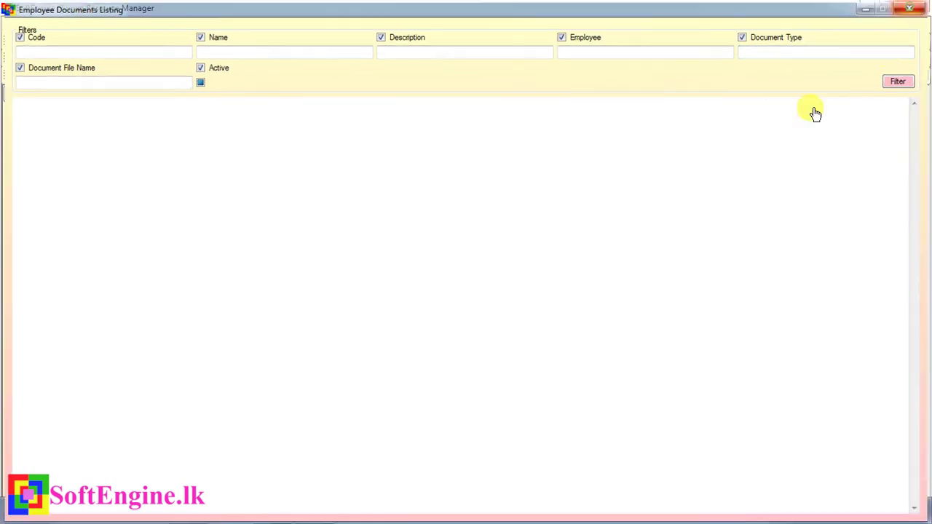
Select the NID record and attach the employee's NID PDF from the Demo folder as its document.
click(599, 165)
click(605, 182)
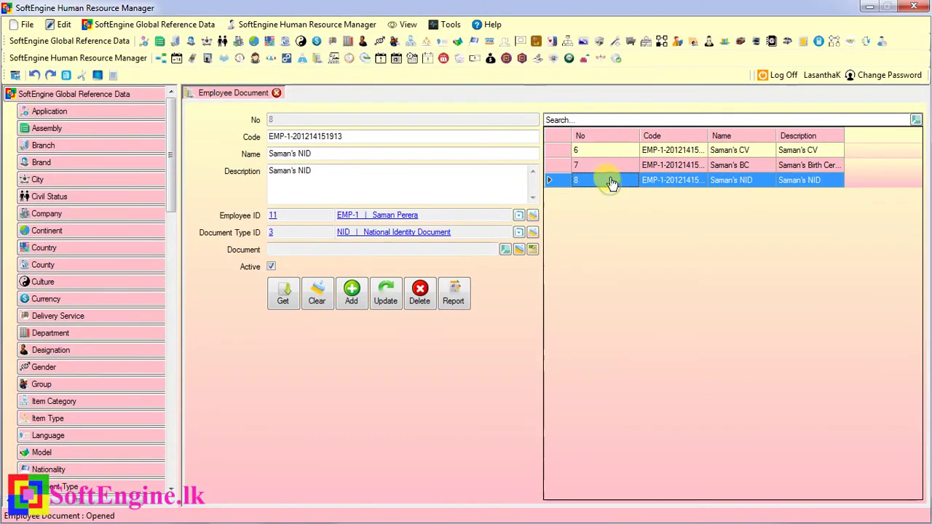
click(608, 166)
click(592, 182)
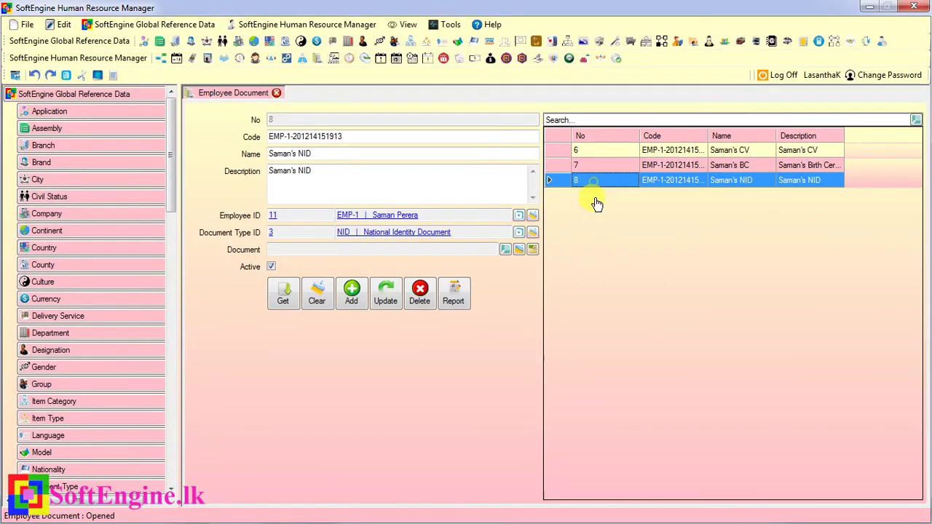
click(505, 251)
click(568, 350)
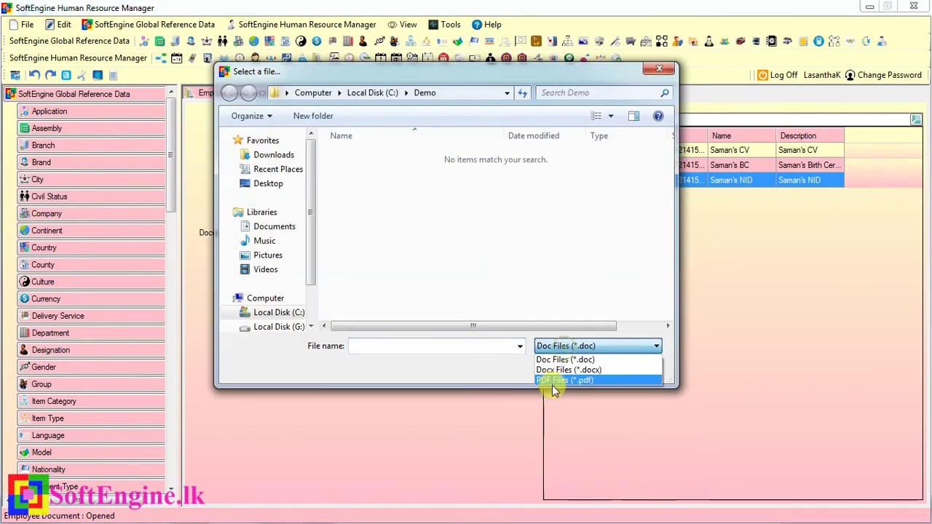
click(554, 380)
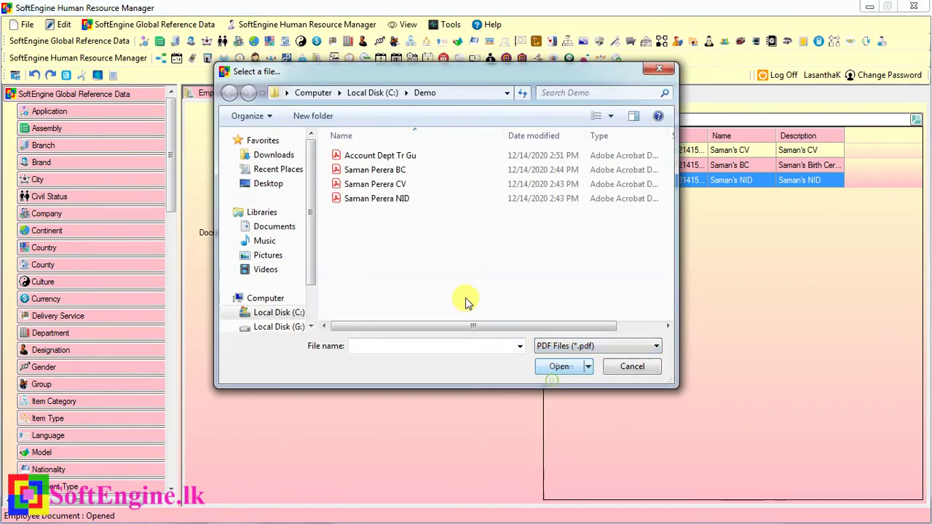
click(385, 200)
double_click(385, 200)
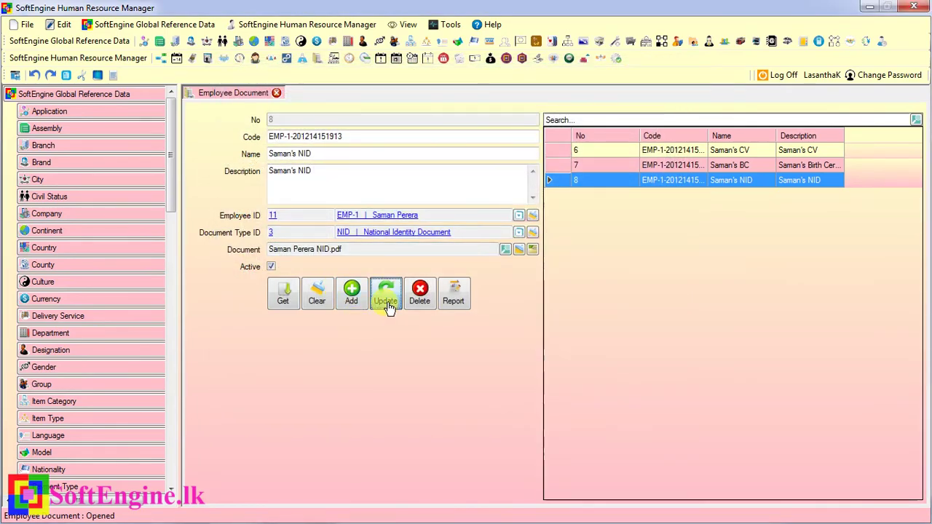
Update the NID record with its attached file and check the Employee Documents Listing report, closing it after viewing.
click(386, 295)
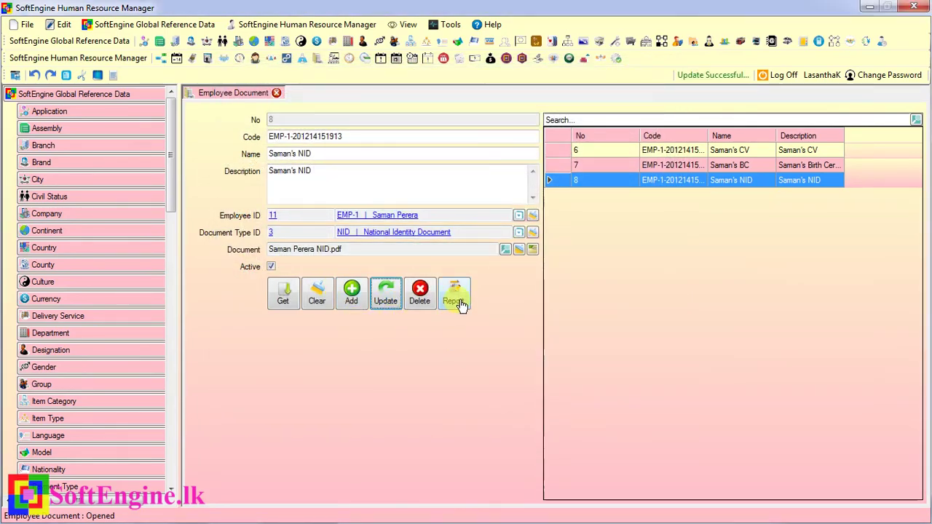
click(455, 300)
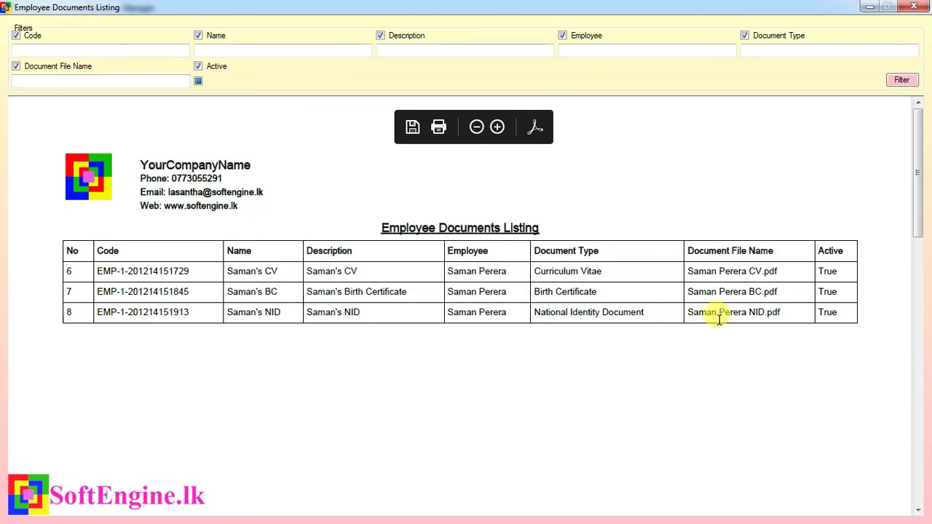
click(914, 6)
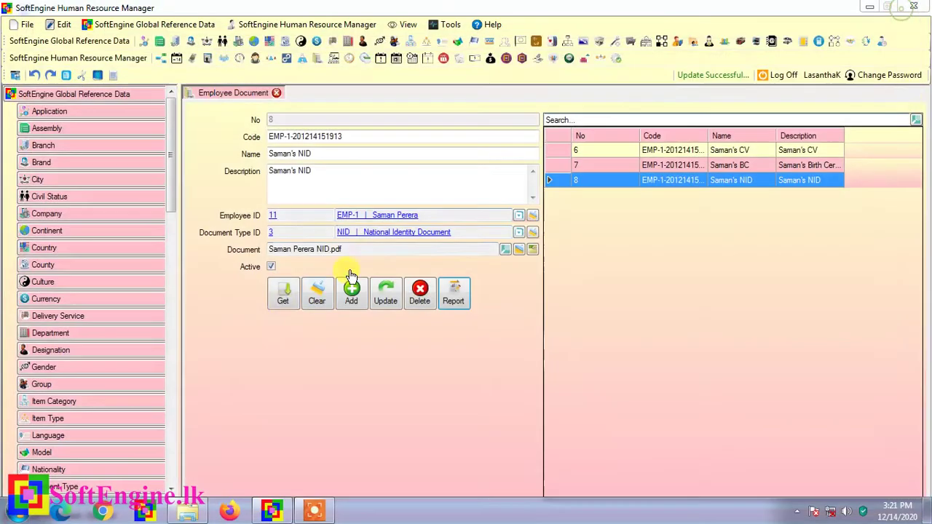
Review the document files attached to the birth certificate, CV and NID records, and close the Employee Document form.
click(620, 166)
click(616, 149)
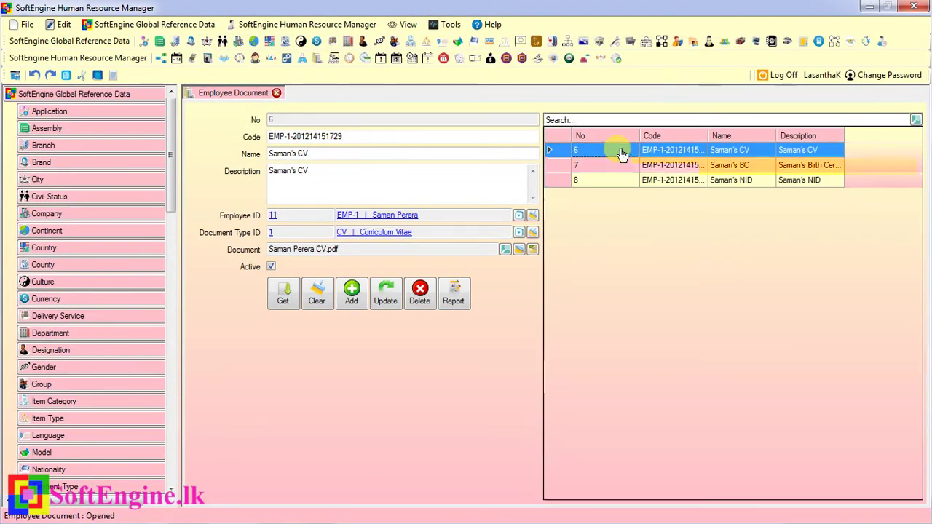
click(618, 180)
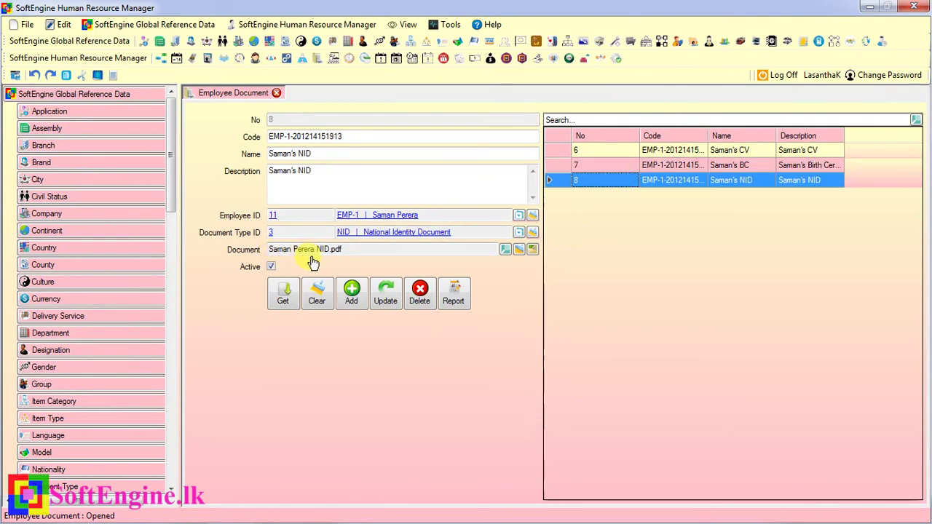
click(277, 93)
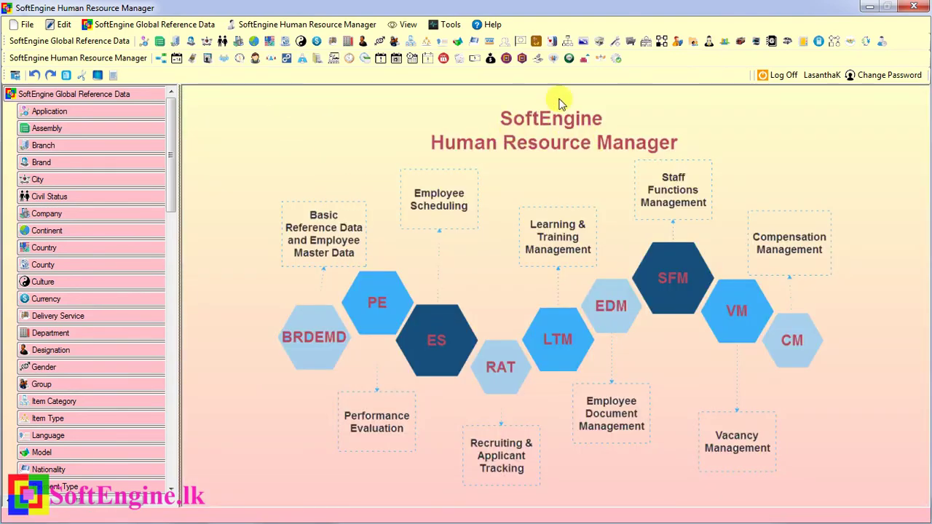